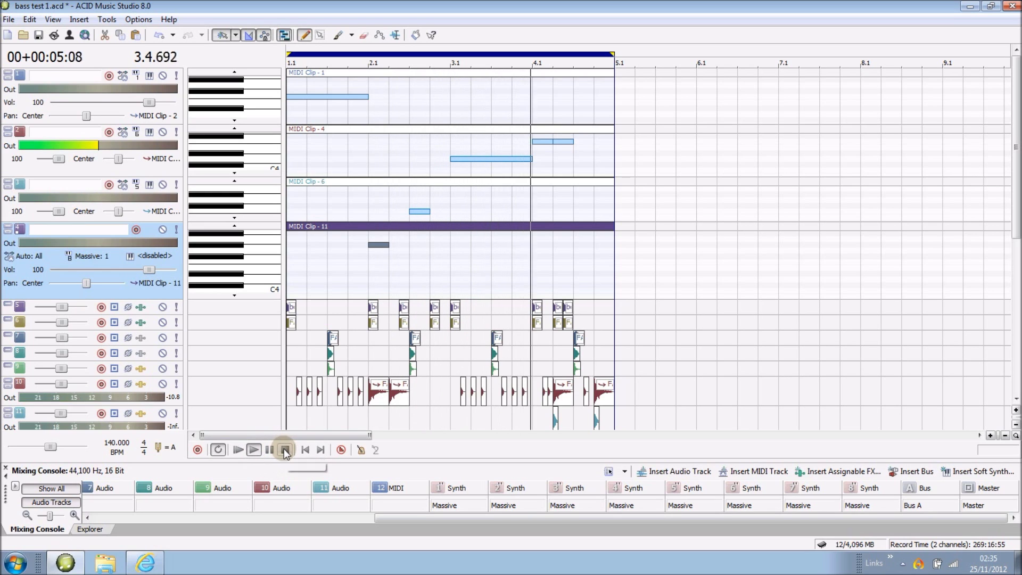
# - Stop playback, show the soft synth properties for the MIDI Clip - 4 track, and move the synth window clear of the track names
pyautogui.click(284, 449)
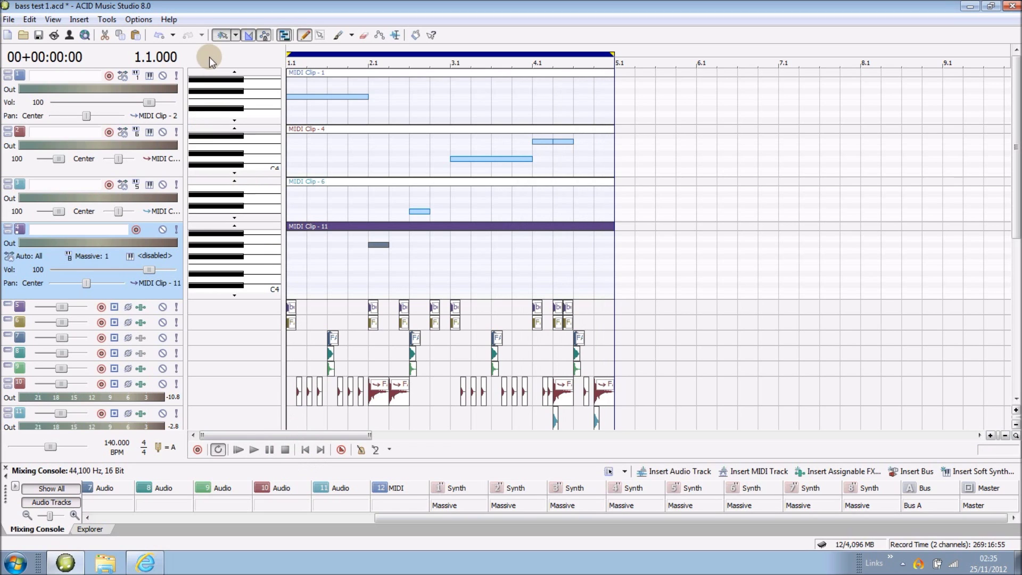
pyautogui.click(311, 153)
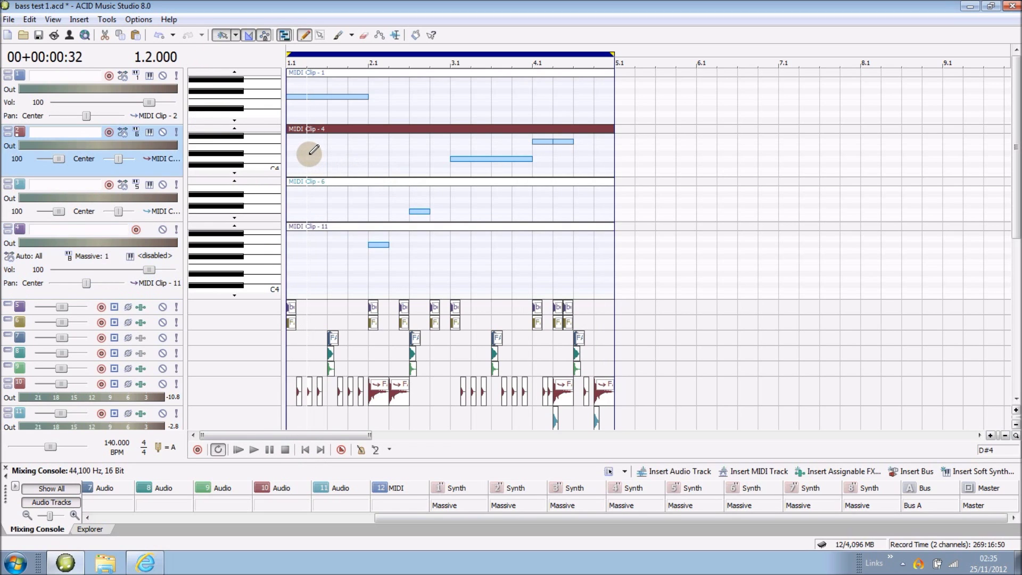
pyautogui.click(53, 20)
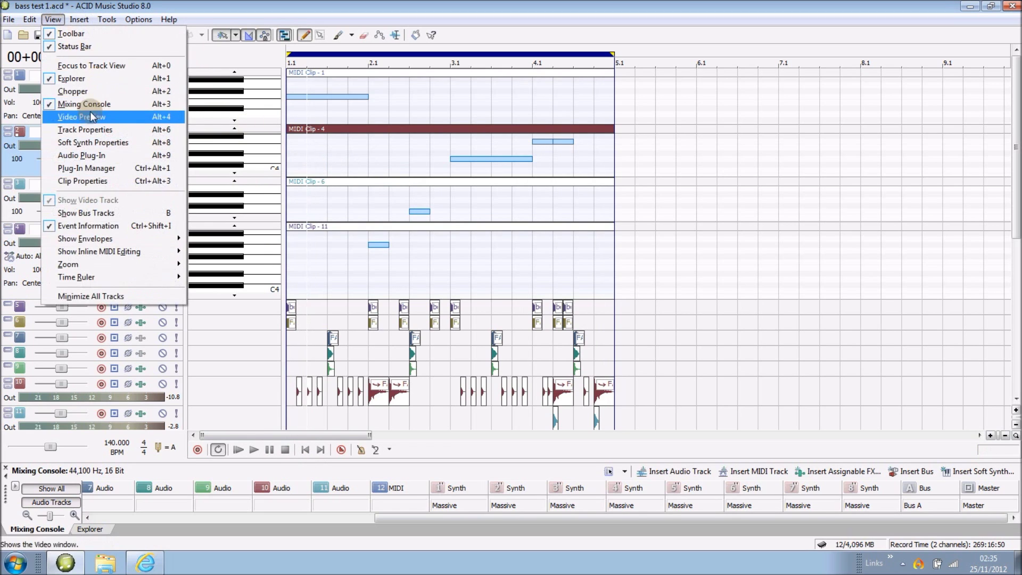
pyautogui.click(108, 143)
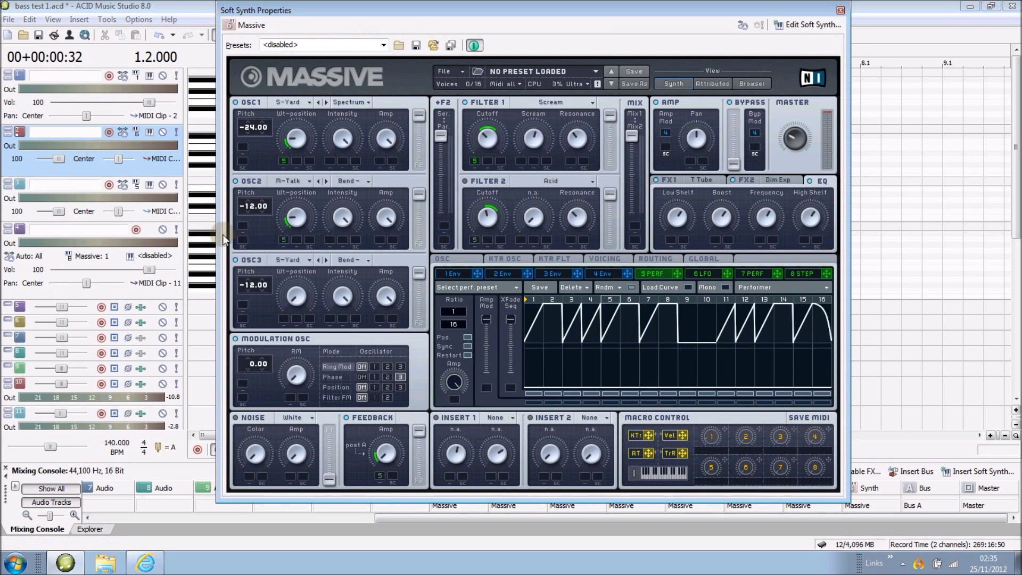
pyautogui.moveTo(335, 6); pyautogui.dragTo(493, 8)
# - Play the loop and compare the Massive patches used by the MIDI Clip - 1 and MIDI Clip - 4 tracks
pyautogui.click(288, 93)
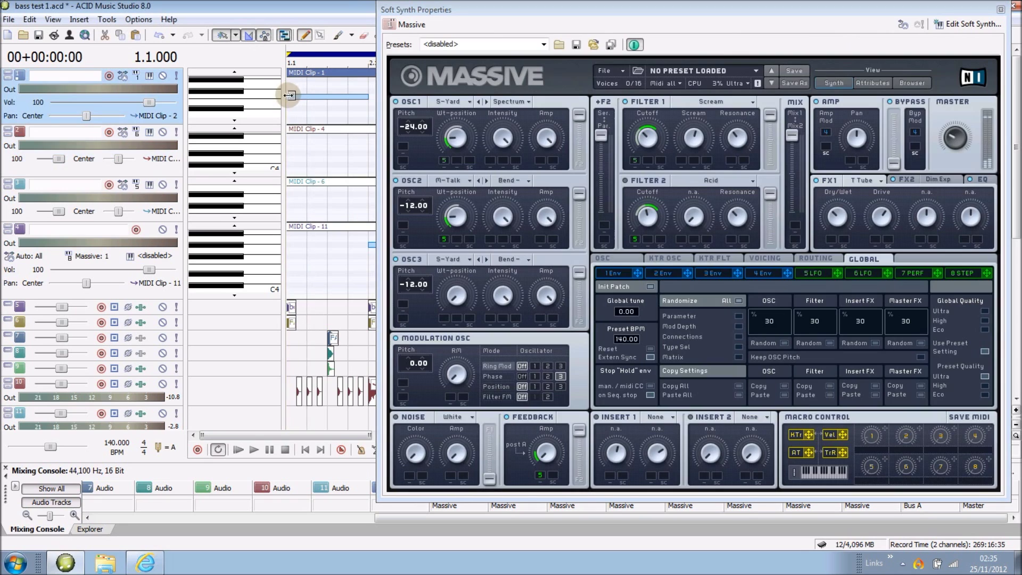
pyautogui.click(254, 452)
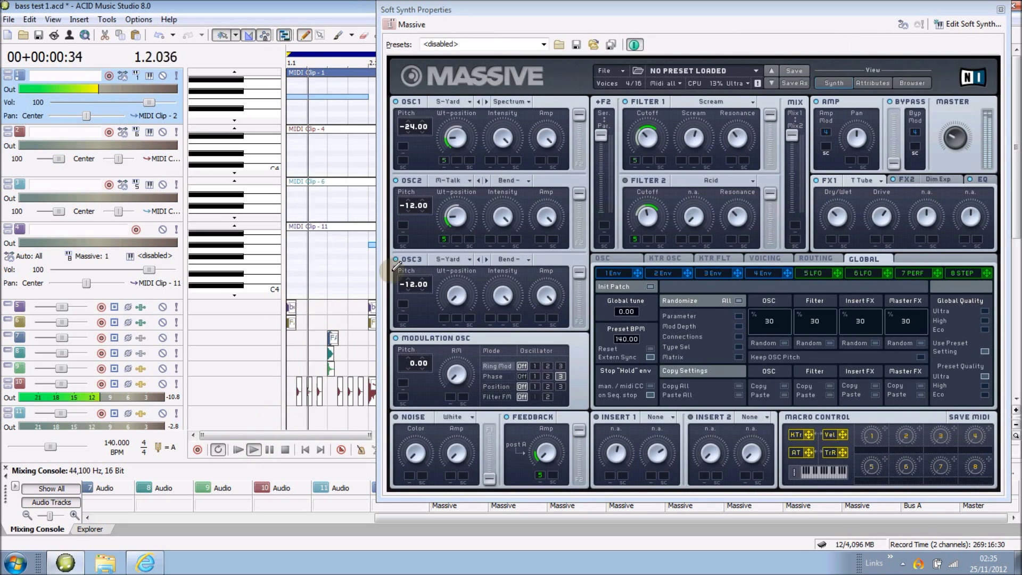
pyautogui.click(803, 273)
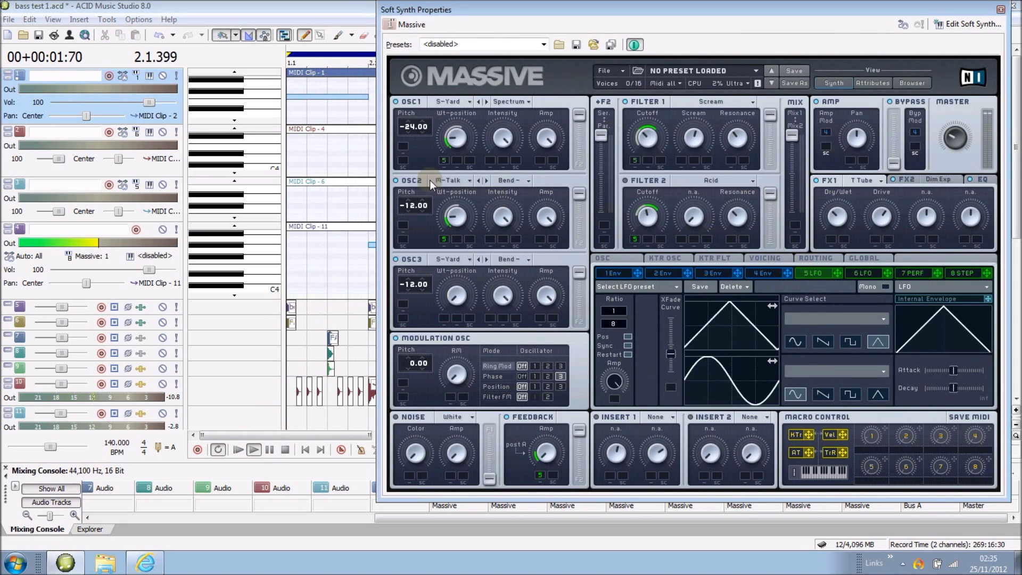
pyautogui.click(348, 153)
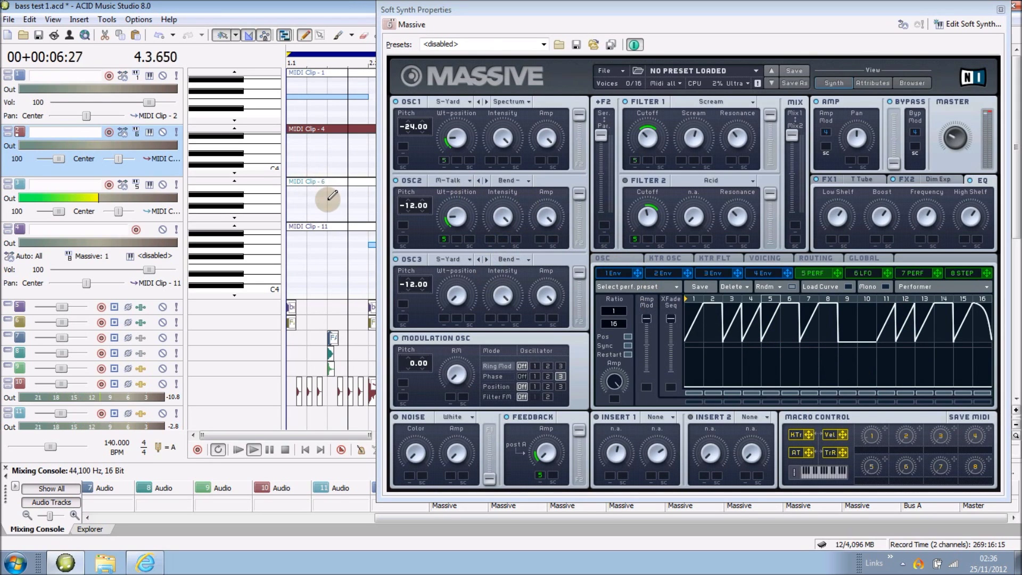
pyautogui.click(341, 91)
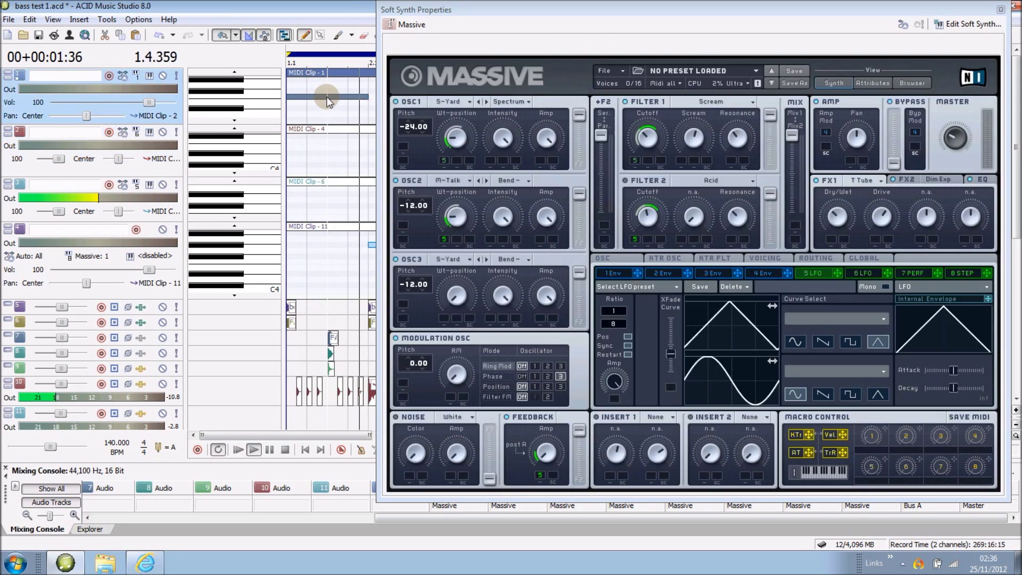
pyautogui.click(342, 155)
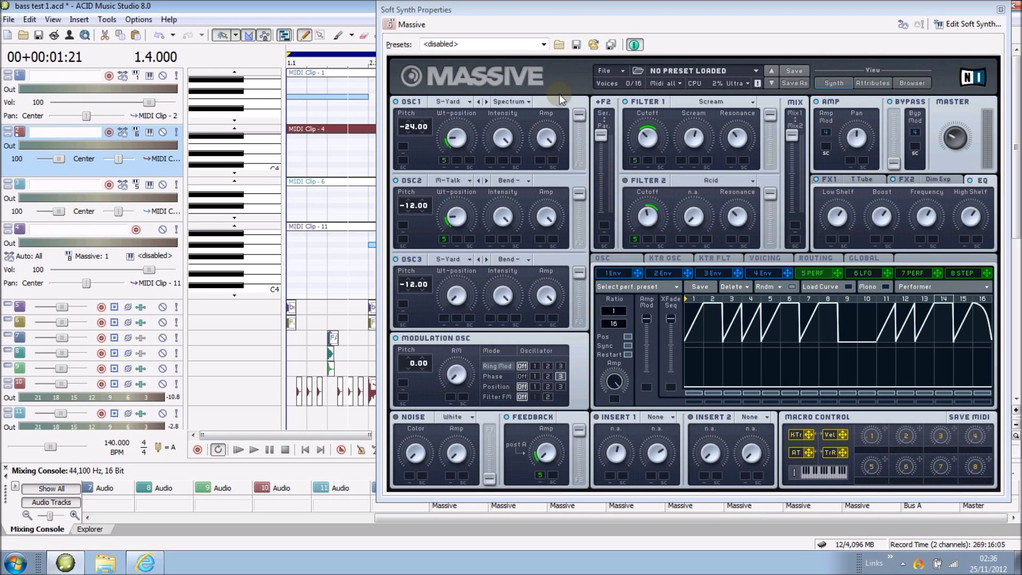
# - Reposition the synth window and start a new sound in Massive for the MIDI Clip - 4 track
pyautogui.moveTo(507, 9); pyautogui.dragTo(470, 26)
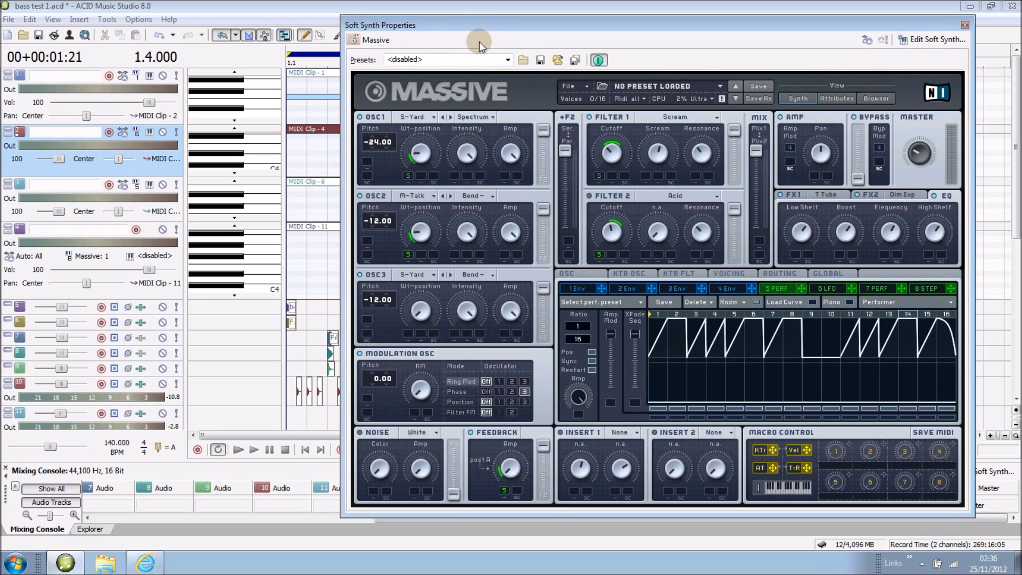
pyautogui.click(588, 85)
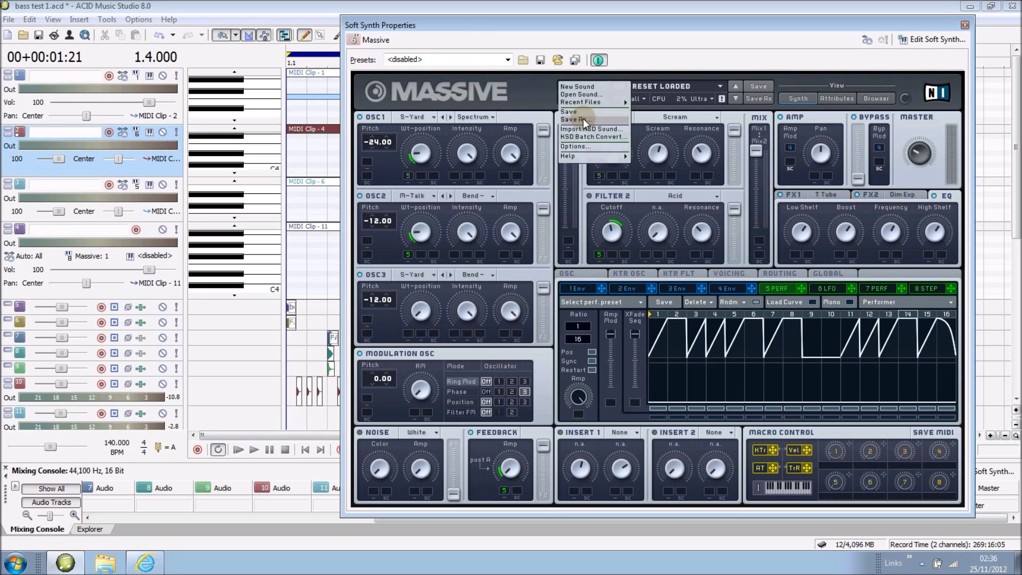
pyautogui.click(586, 86)
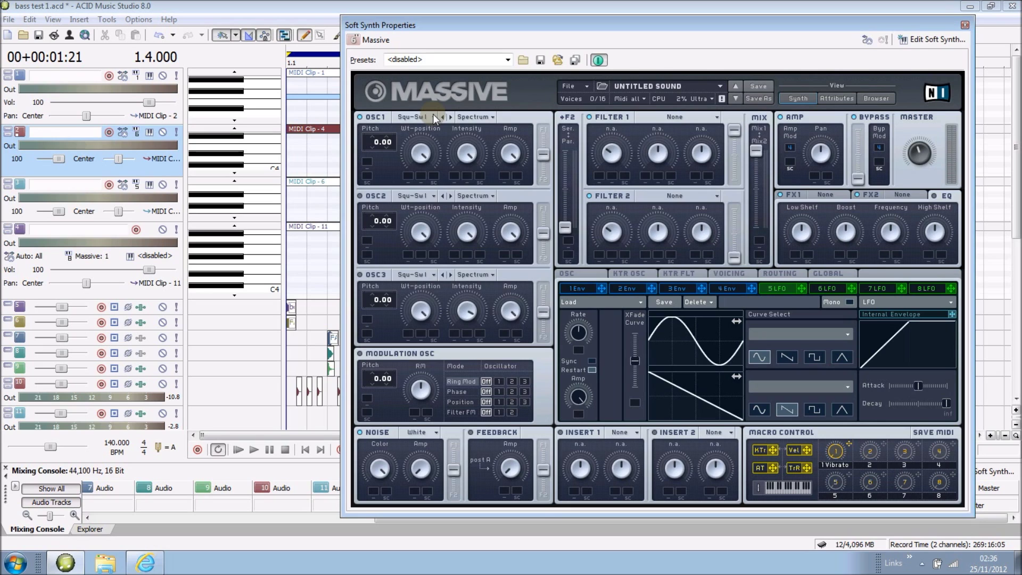
# - Set OSC1 to the Scrap Yard wavetable, route it fully to Filter 1, lower Wt-position, and set the pitch to -24.00
pyautogui.click(432, 114)
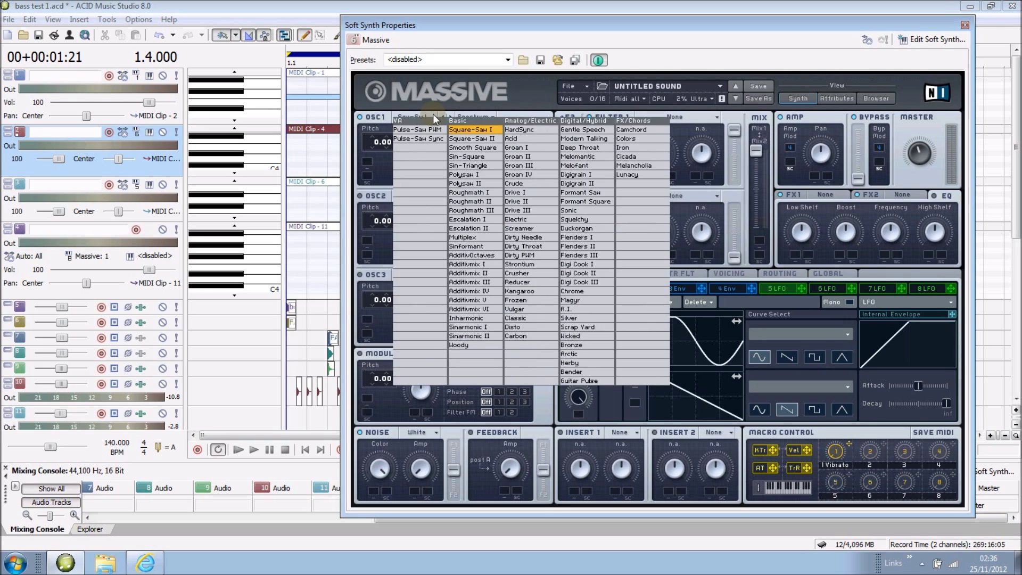
pyautogui.click(592, 327)
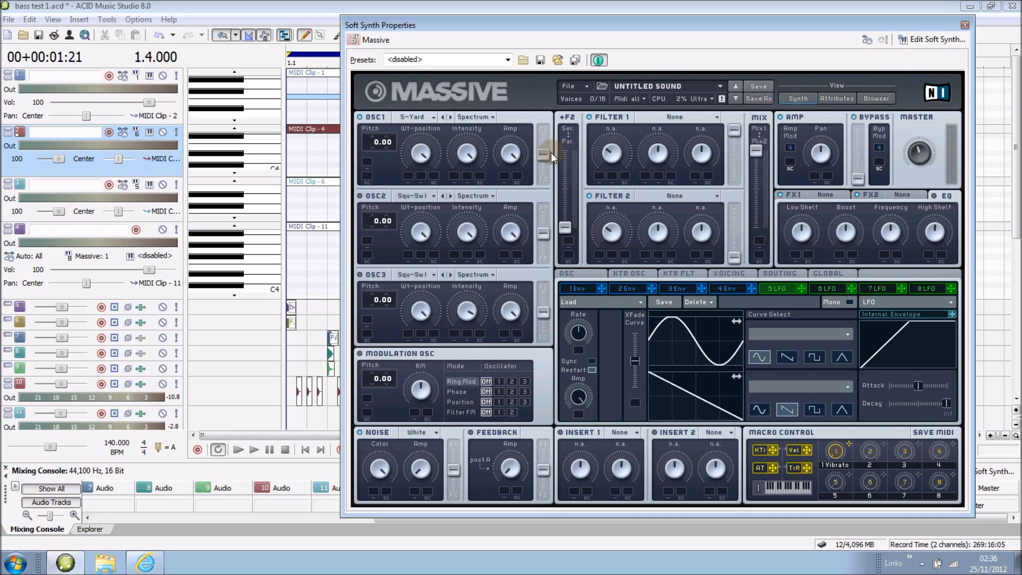
pyautogui.moveTo(542, 154); pyautogui.dragTo(543, 110)
pyautogui.moveTo(423, 161); pyautogui.dragTo(456, 245)
# - Set OSC2 to the Modern Talking wavetable in Bend - mode with a pitch of -12.00, routed to Filter 1
pyautogui.click(429, 196)
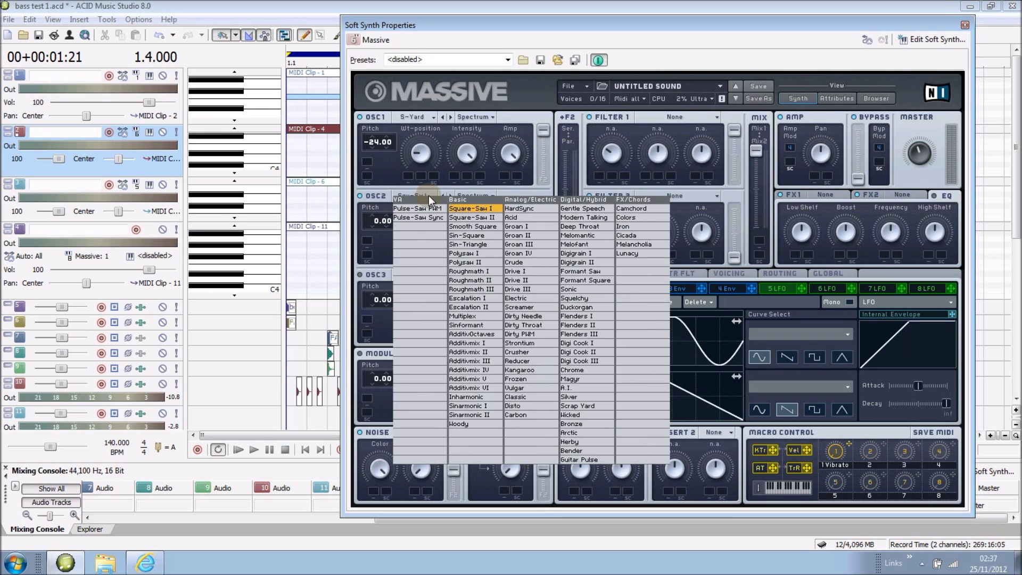
pyautogui.click(574, 218)
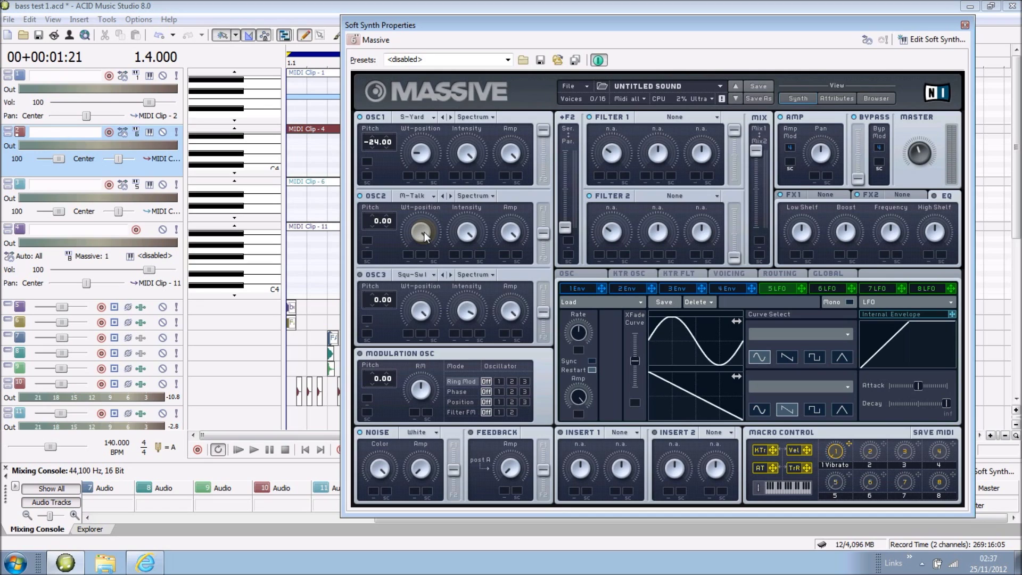
pyautogui.click(493, 197)
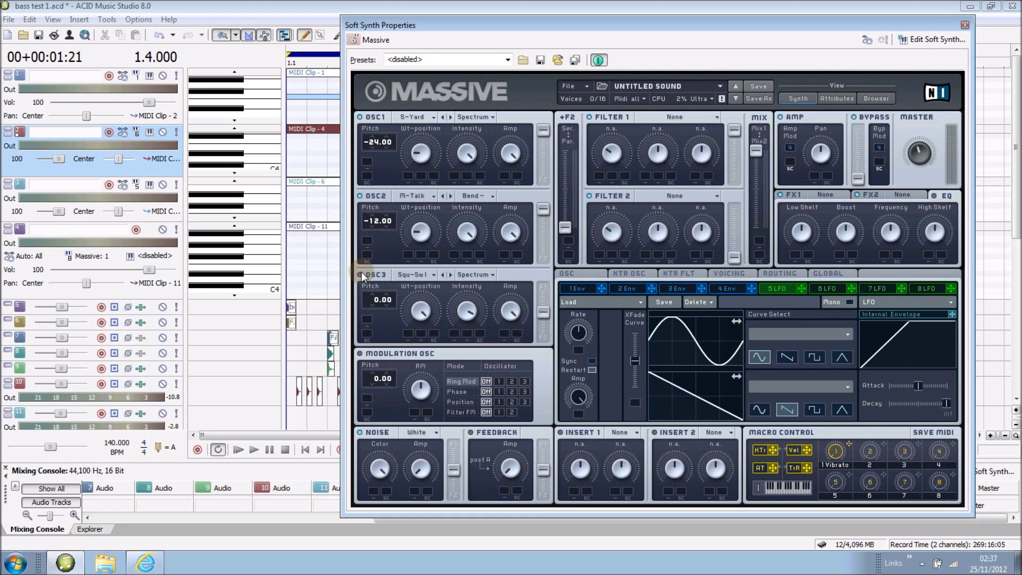
# - Enable OSC3 with the Scrap Yard wavetable in Bend - mode and a pitch of -12.00, routed to Filter 1
pyautogui.click(431, 275)
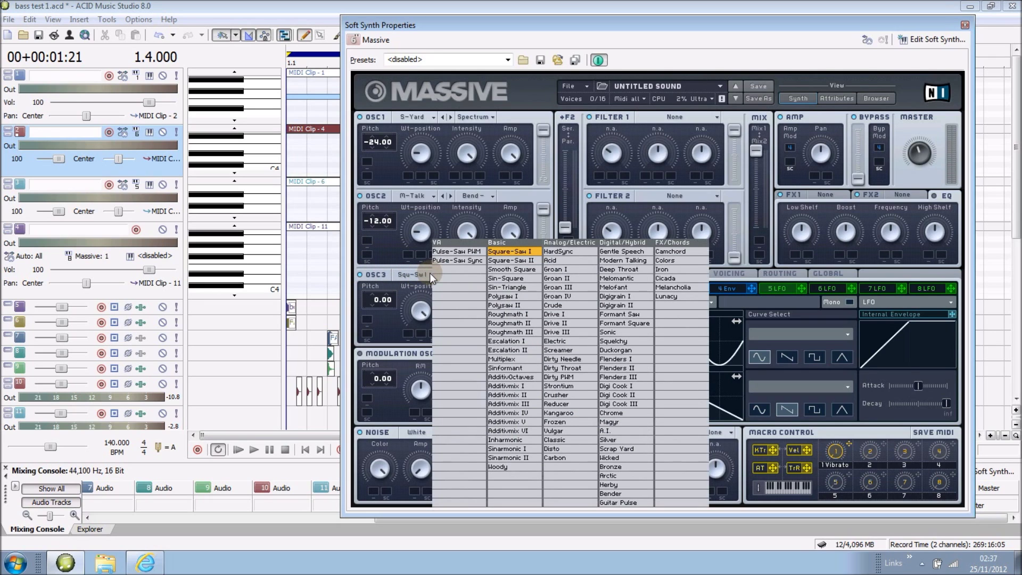
pyautogui.click(628, 449)
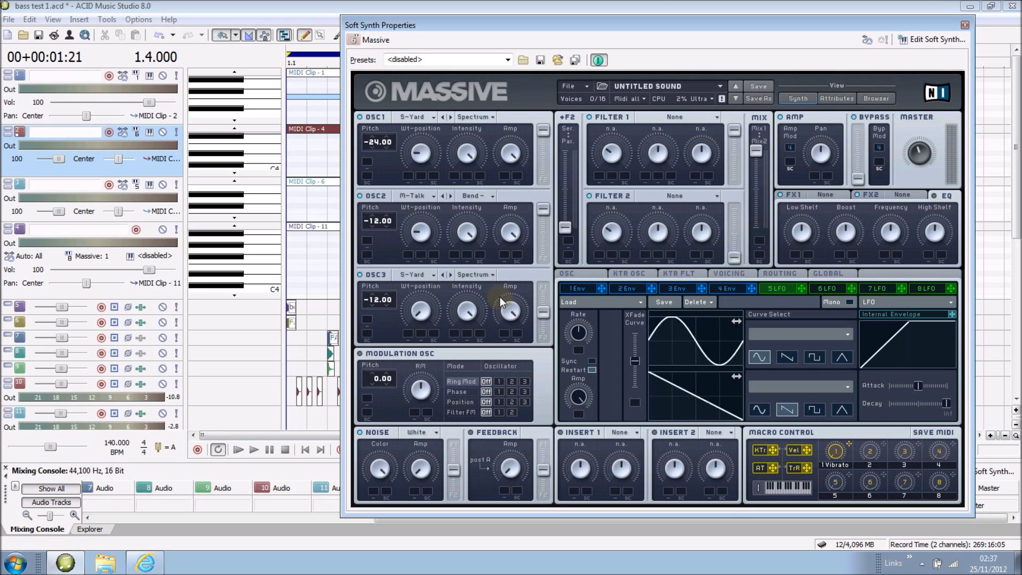
pyautogui.click(494, 274)
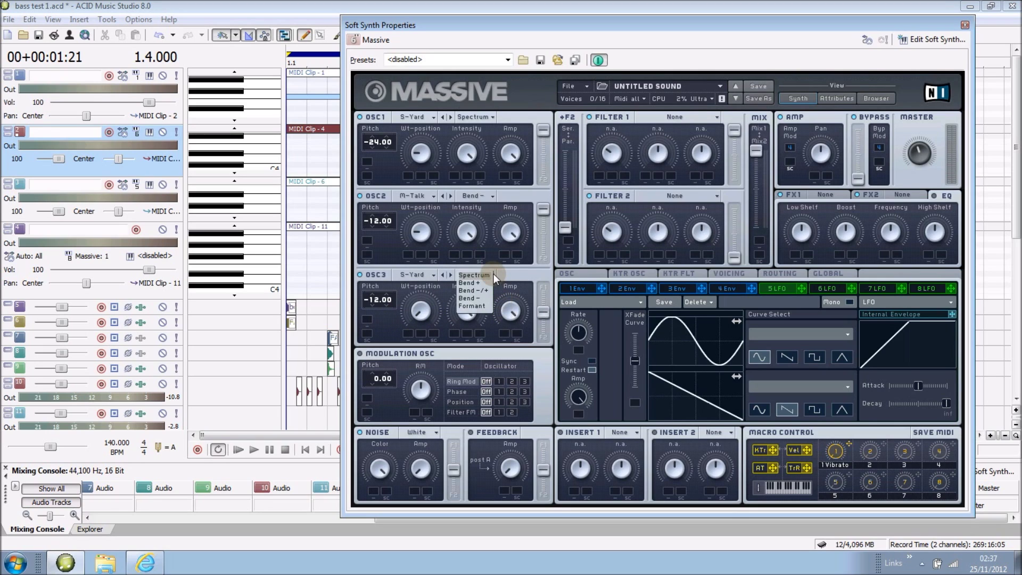
pyautogui.click(481, 299)
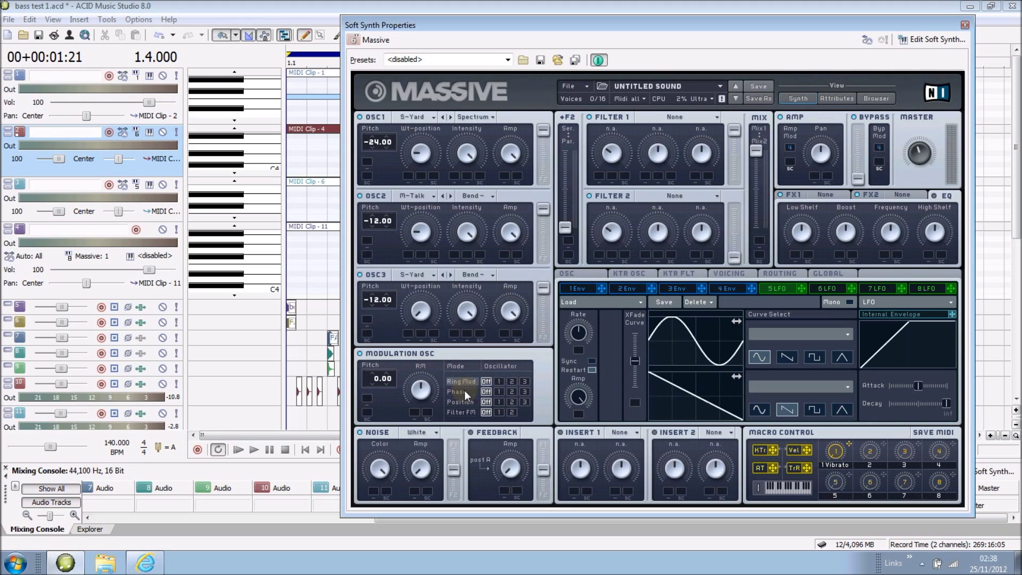
# - Set the modulation oscillator to Phase mode on oscillator 3, matching the reference patch on the MIDI Clip - 1 track
pyautogui.click(526, 393)
pyautogui.click(314, 97)
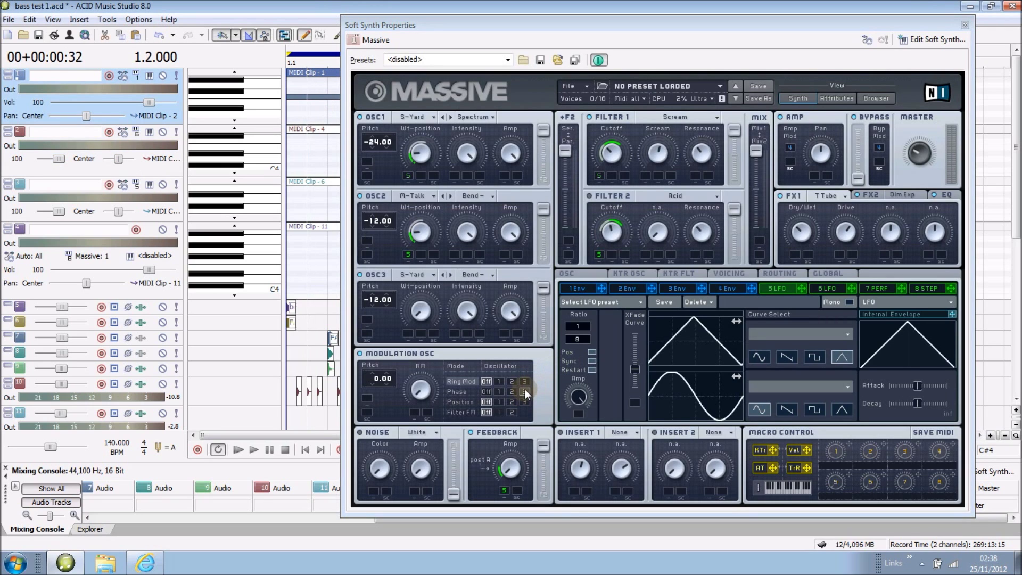
pyautogui.click(462, 391)
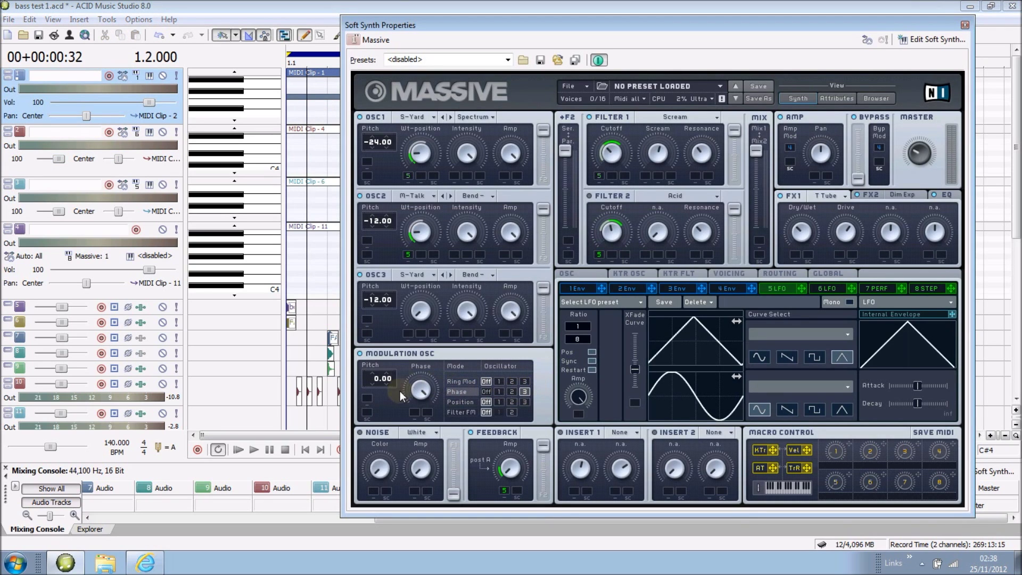
pyautogui.click(316, 138)
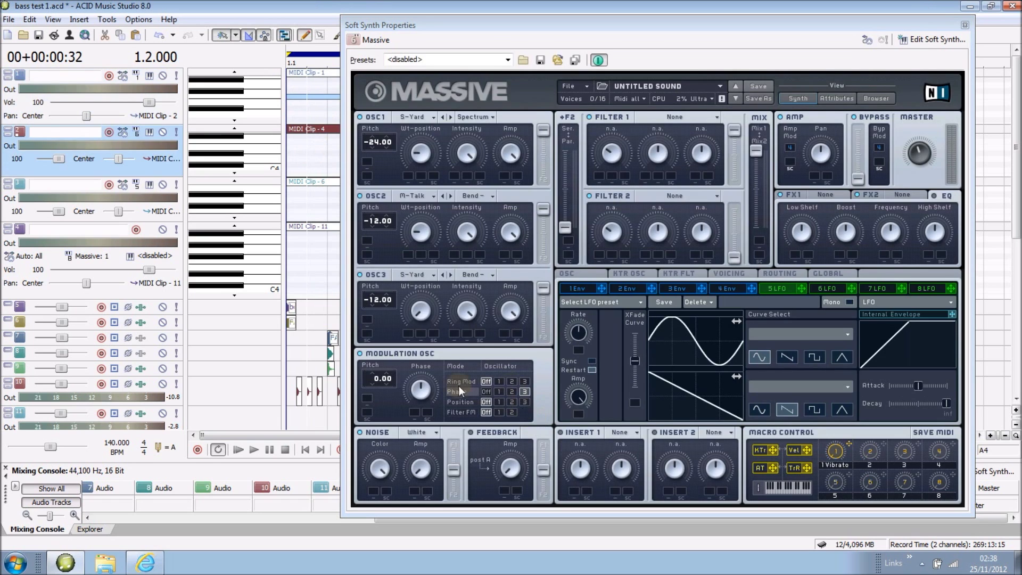
# - Route the filters in series, set Filter 1 to Scream with its output fully up, and switch Filter 2 off
pyautogui.click(592, 355)
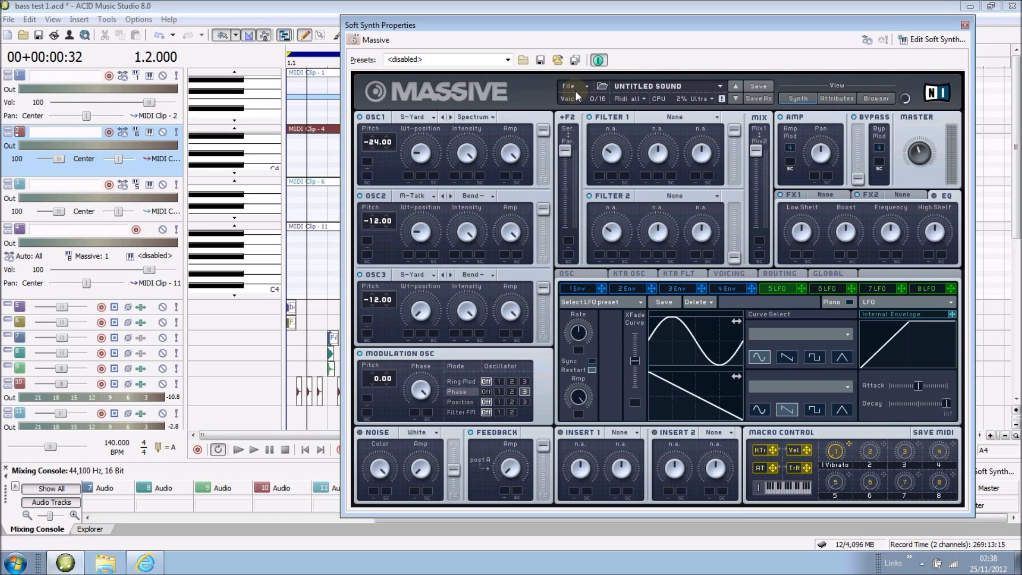
pyautogui.click(700, 116)
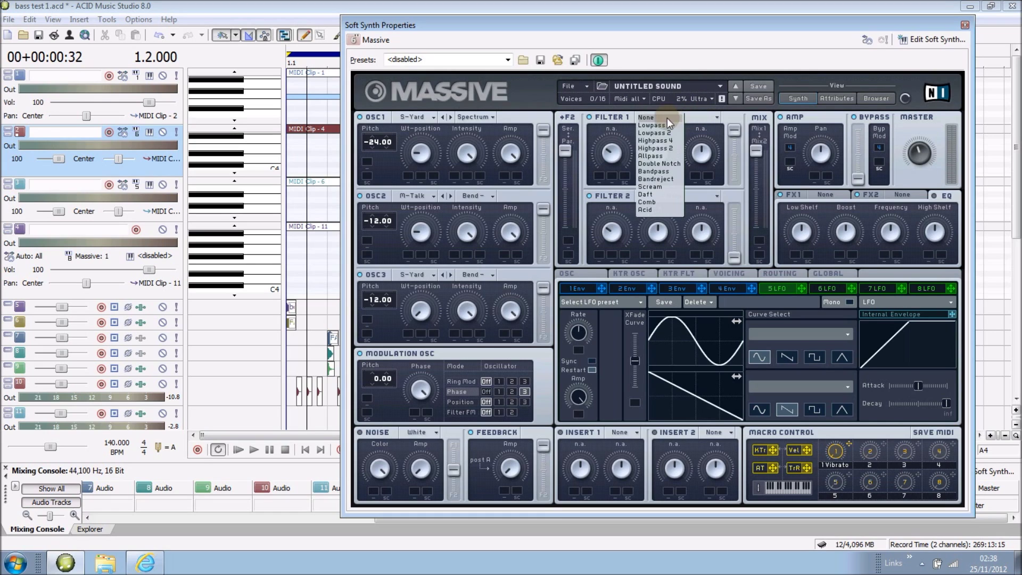
pyautogui.click(651, 186)
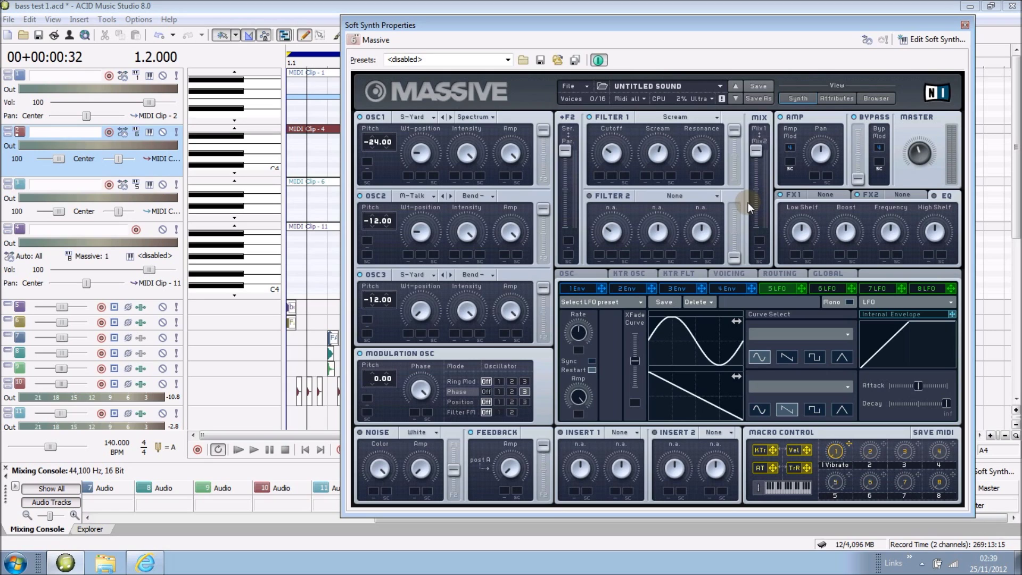
# - Load the Tele Tube effect in FX1 and adjust its Dry/Wet and Drive
pyautogui.click(826, 193)
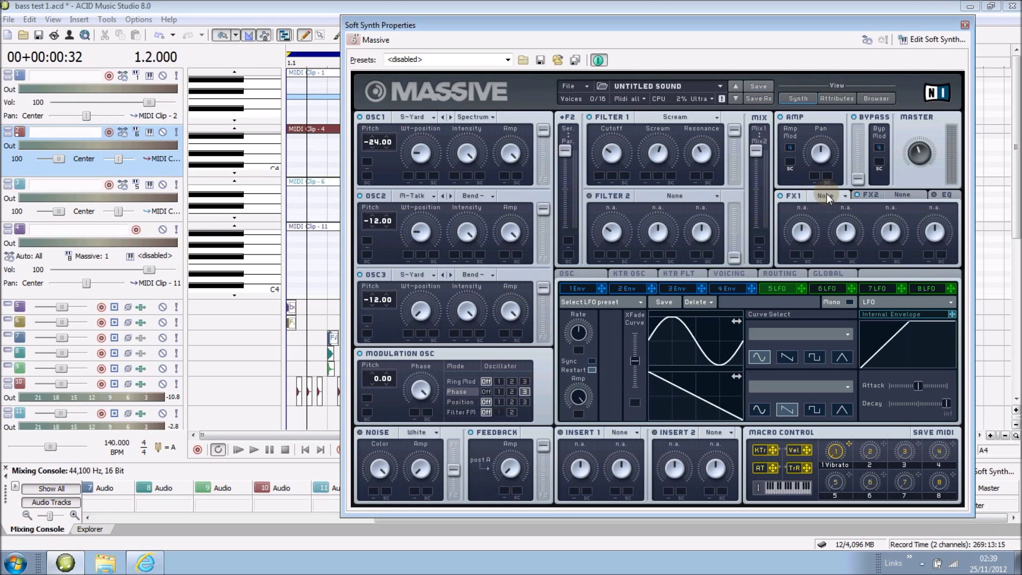
pyautogui.click(844, 197)
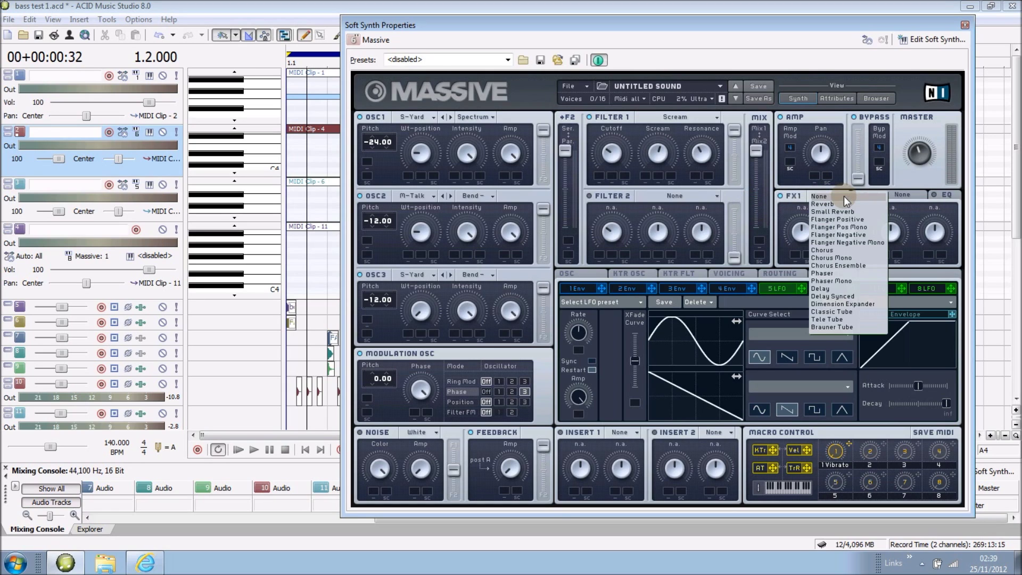
pyautogui.click(840, 321)
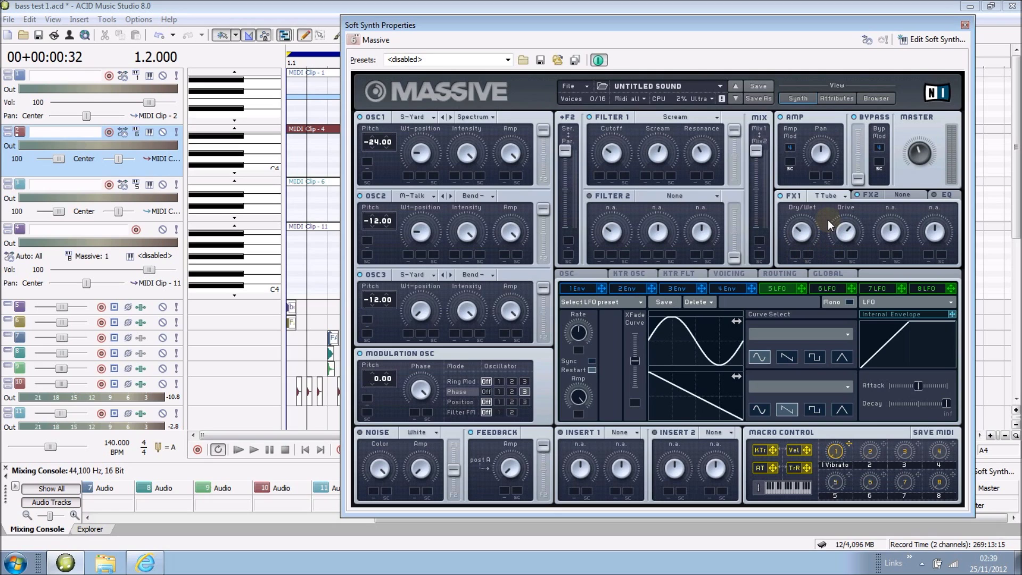
# - Load the Dimension Expander in FX2, then enable the EQ and adjust its shelf and boost levels
pyautogui.click(912, 196)
pyautogui.click(918, 197)
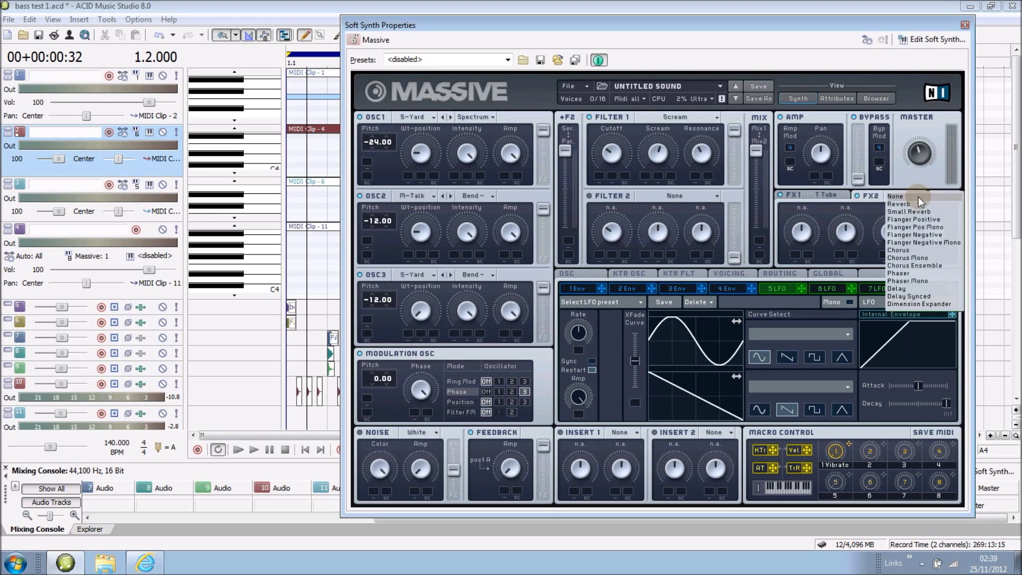
pyautogui.click(927, 304)
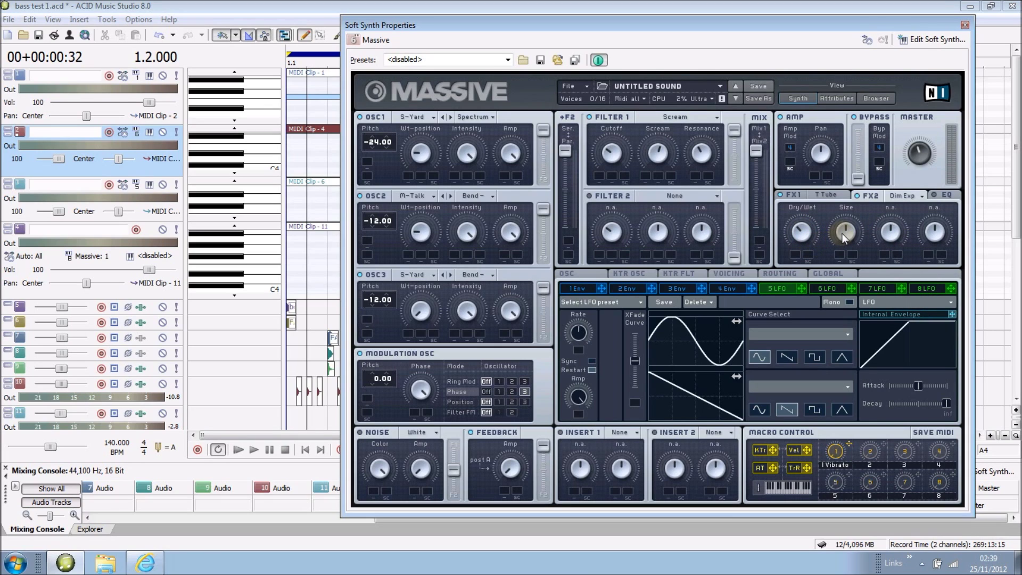
pyautogui.click(951, 196)
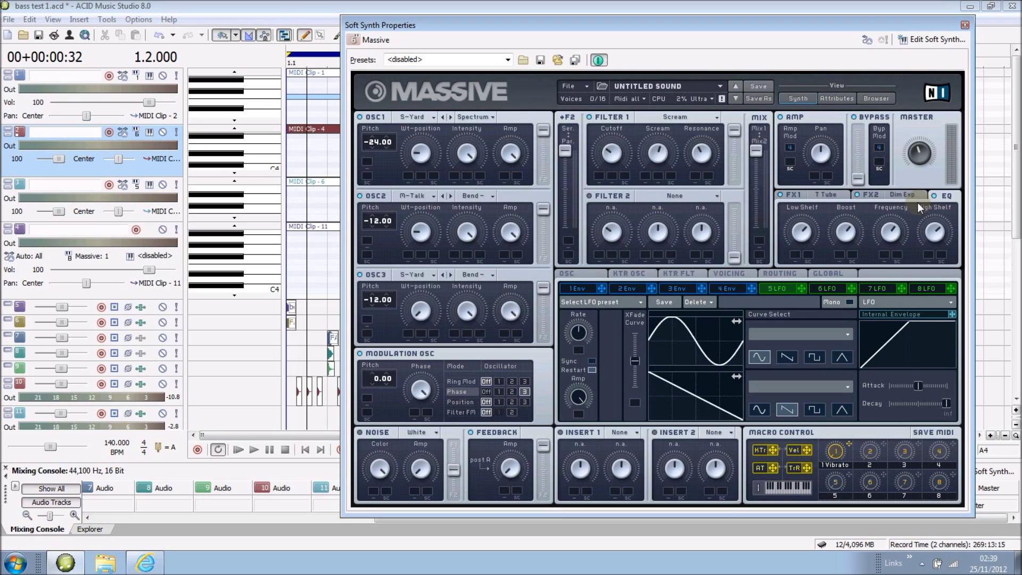
# - Shorten the attack of envelope 4
pyautogui.click(729, 287)
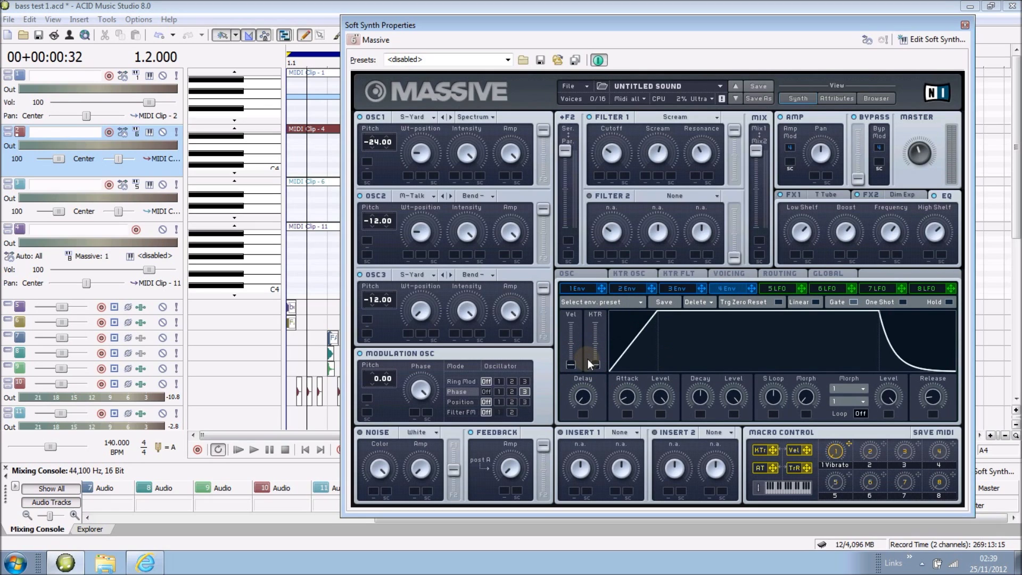
pyautogui.moveTo(624, 395); pyautogui.dragTo(625, 412)
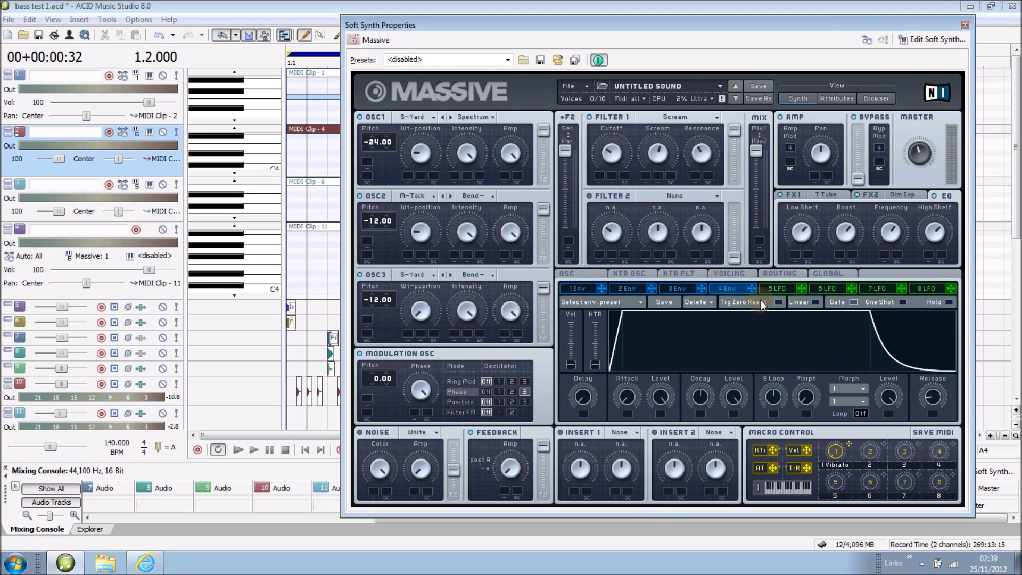
# - Sync modulator 5 to the tempo and change its type from LFO to Performer
pyautogui.click(772, 286)
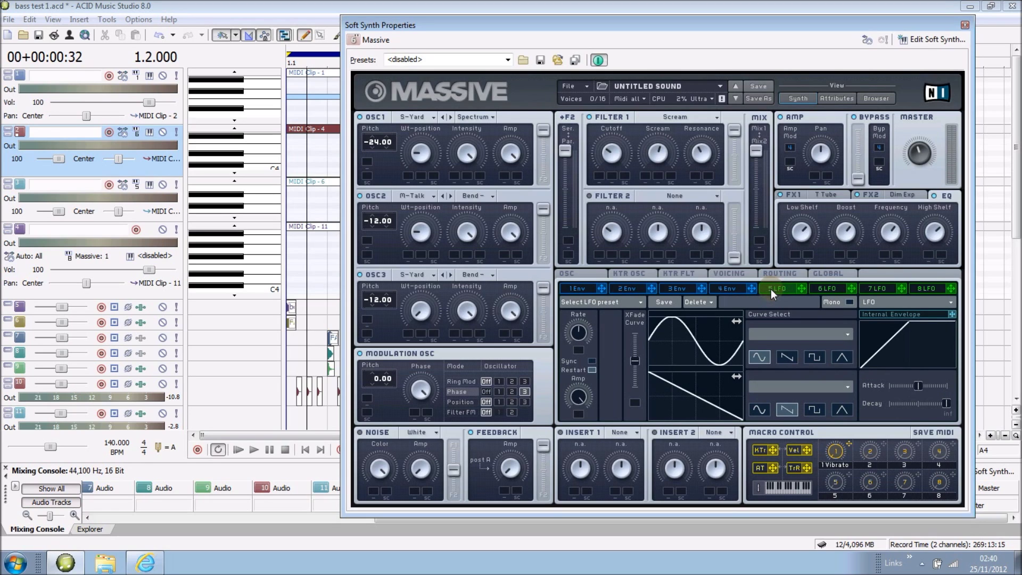
pyautogui.click(591, 361)
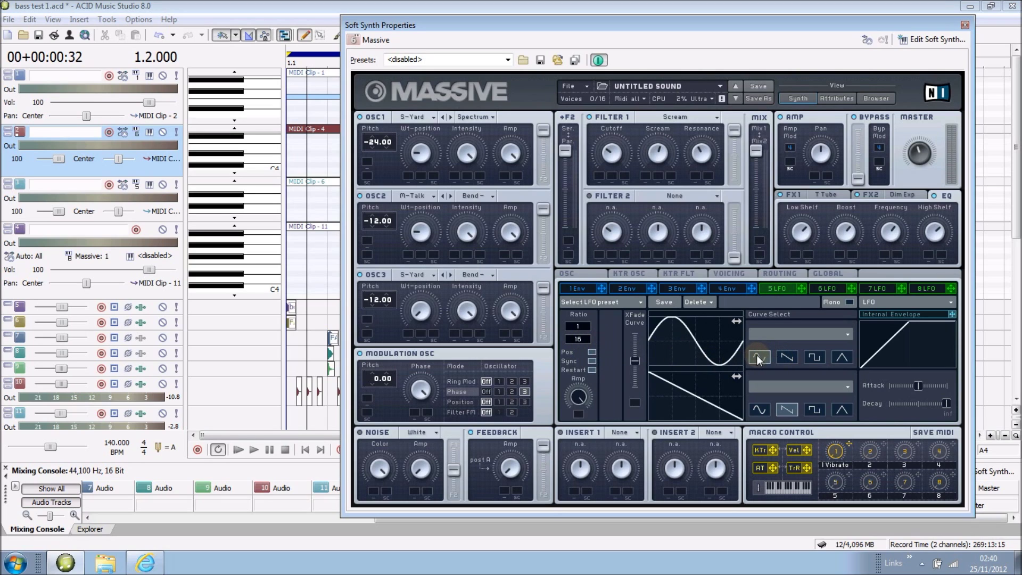
pyautogui.click(891, 301)
pyautogui.click(877, 308)
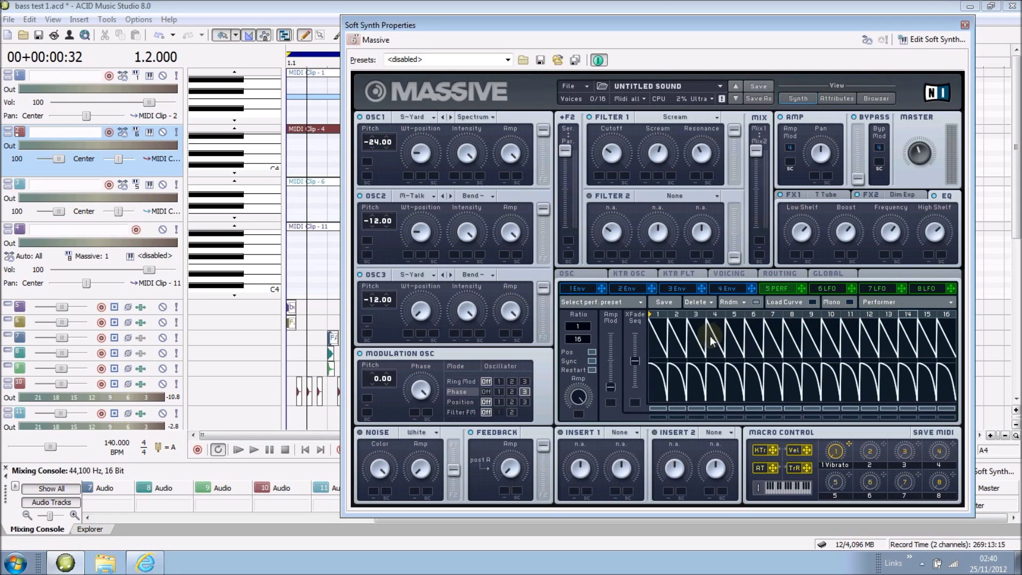
pyautogui.moveTo(608, 388); pyautogui.dragTo(636, 333)
# - Load curves into the performer's upper sequence: rising ramps on steps 1, 3, 4, 5 and 7, high holds on steps 2 and 6
pyautogui.click(812, 300)
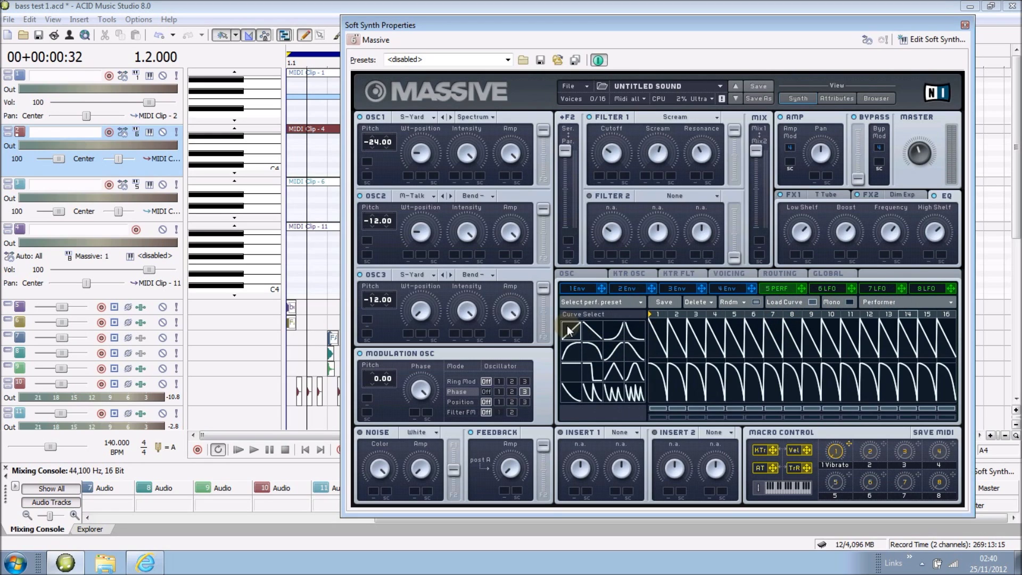
pyautogui.click(656, 343)
pyautogui.click(570, 370)
pyautogui.click(670, 347)
pyautogui.click(568, 333)
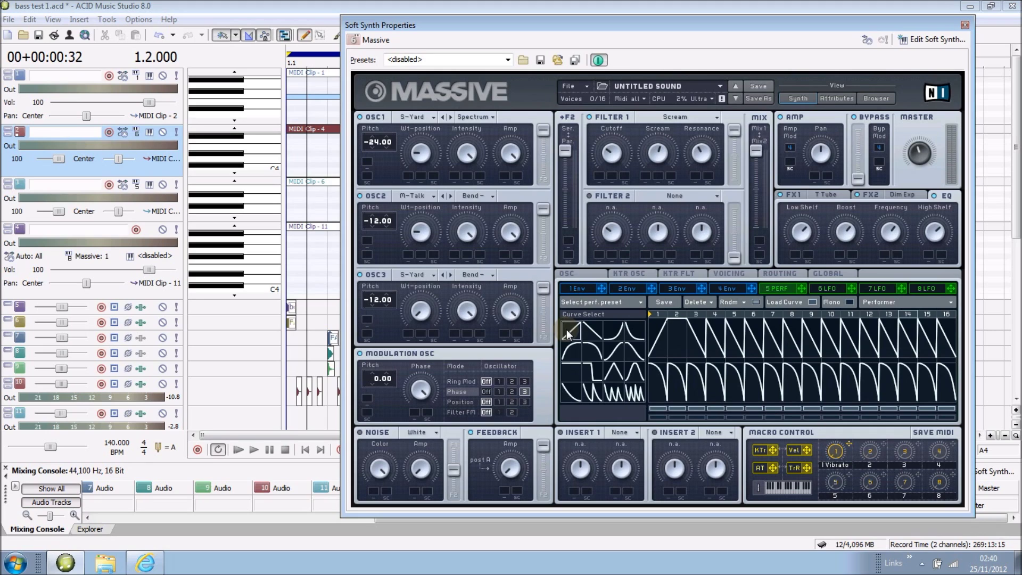
pyautogui.click(700, 341)
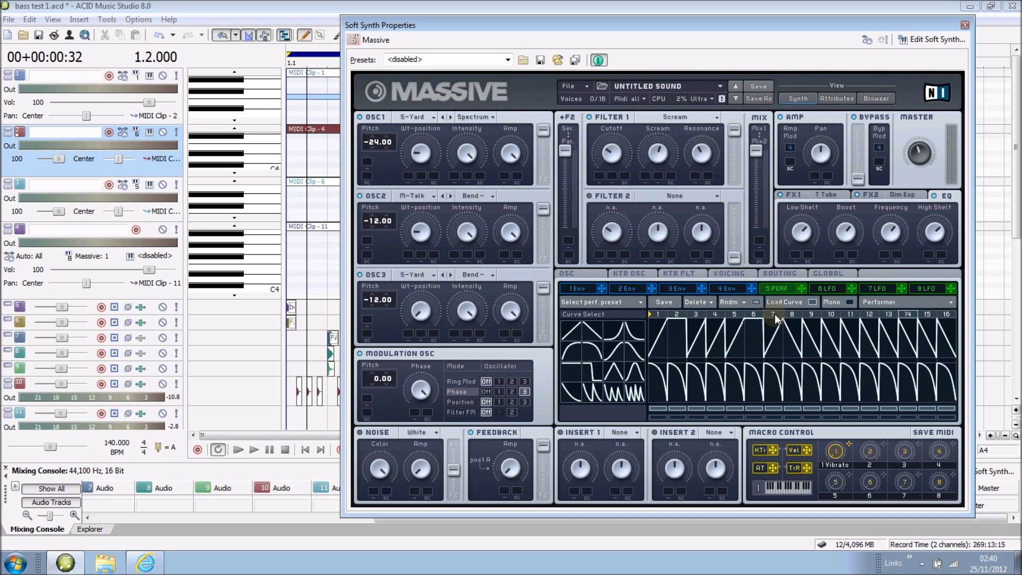
# - Hold step 8 of the upper sequence high and steps 9 and 10 low, and flatten the whole lower sequence to its minimum
pyautogui.click(788, 325)
pyautogui.moveTo(821, 325)
pyautogui.mouseDown()
pyautogui.moveTo(816, 363)
pyautogui.moveTo(831, 365)
pyautogui.mouseUp()
pyautogui.moveTo(660, 375)
pyautogui.mouseDown()
pyautogui.moveTo(650, 414)
pyautogui.moveTo(1021, 519)
pyautogui.mouseUp()
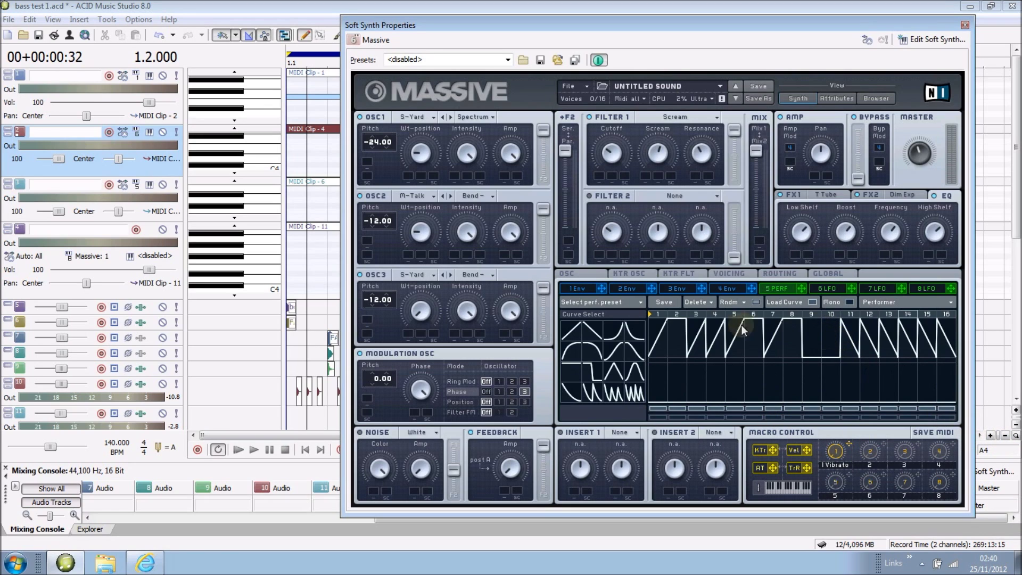
# - Finish the upper sequence with rising ramps on steps 11 to 13, a high hold on 14, a low hold on 15 and a falling curve on 16
pyautogui.click(851, 340)
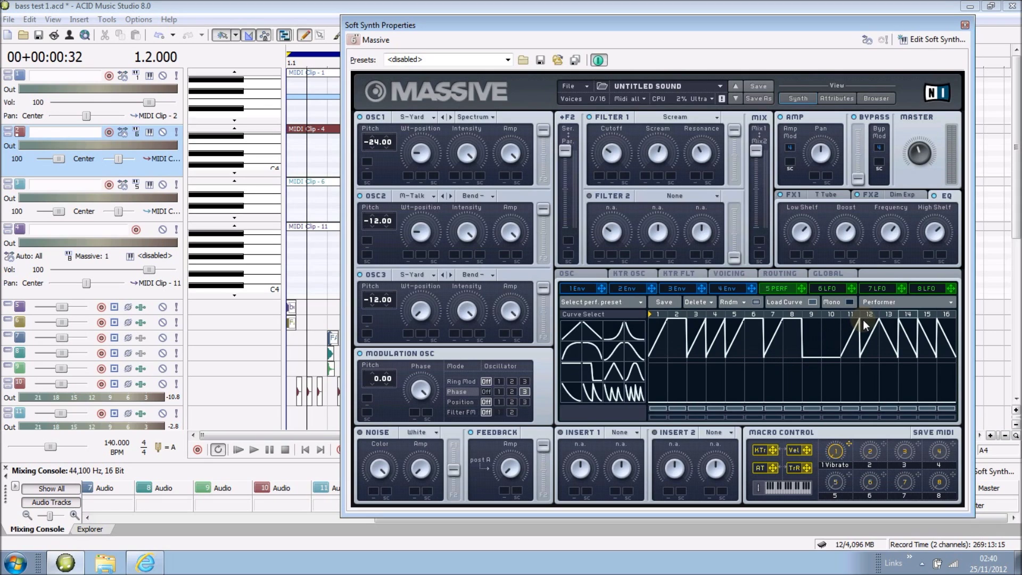
pyautogui.click(886, 321)
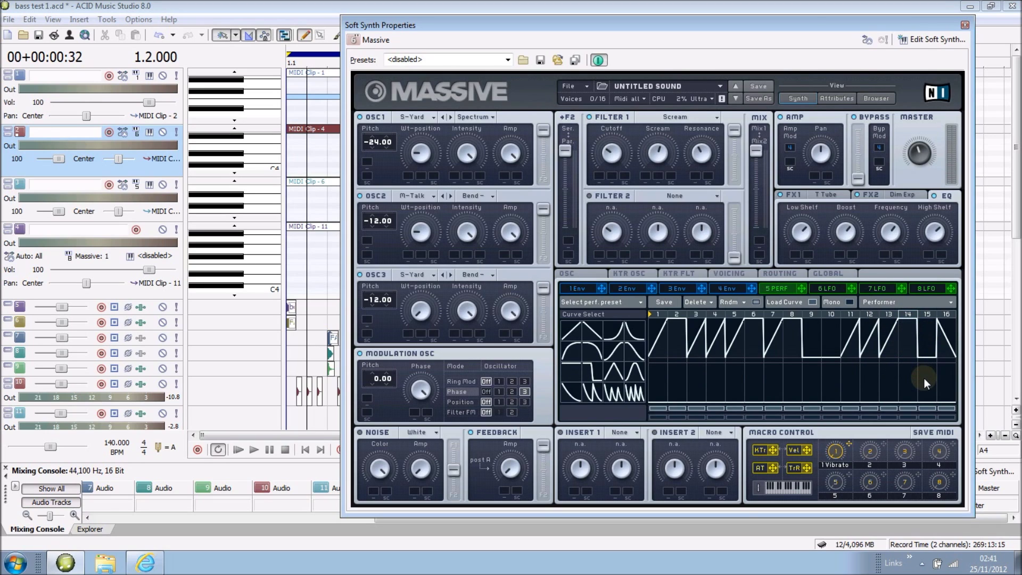
pyautogui.click(924, 350)
pyautogui.click(950, 348)
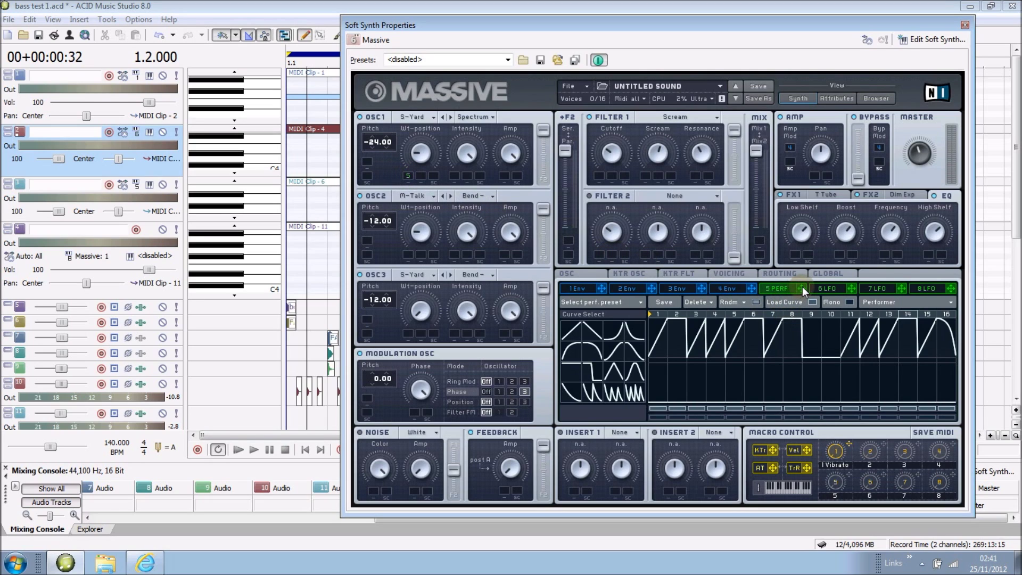
# - Modulate the Wt-position of OSC1 and OSC2, the Filter 1 cutoff and the Feedback amp with performer 5
pyautogui.moveTo(802, 286); pyautogui.dragTo(407, 254)
pyautogui.moveTo(802, 289); pyautogui.dragTo(598, 175)
# - Check the reference patch's Voicing settings and match them in the new patch with 16 maximum voices and 4 unisono voices
pyautogui.click(301, 95)
pyautogui.click(732, 270)
pyautogui.click(315, 149)
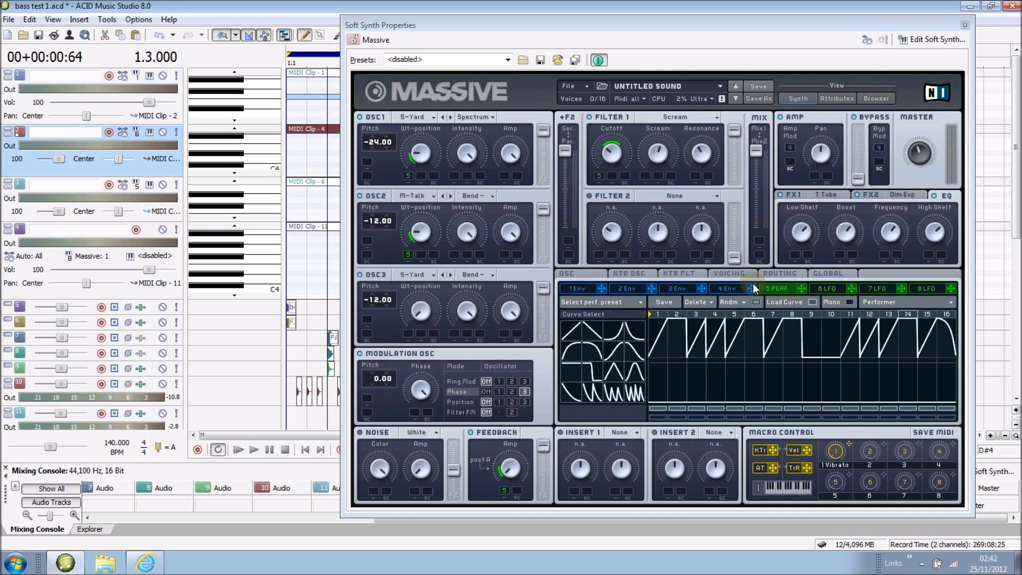
pyautogui.click(740, 273)
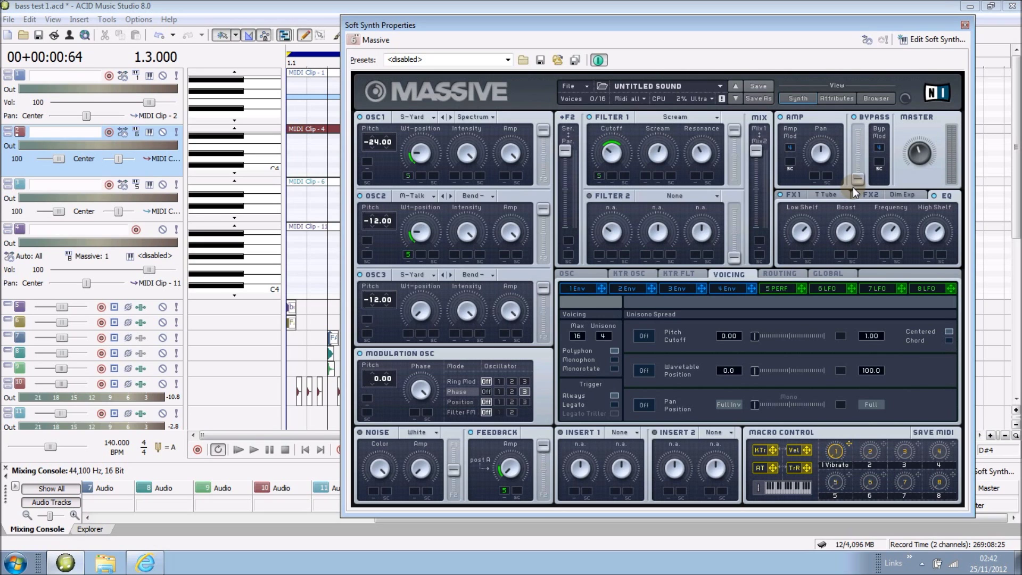
# - Play the project and compare the reference patch on MIDI Clip - 1 with the new patch on MIDI Clip - 4
pyautogui.click(290, 102)
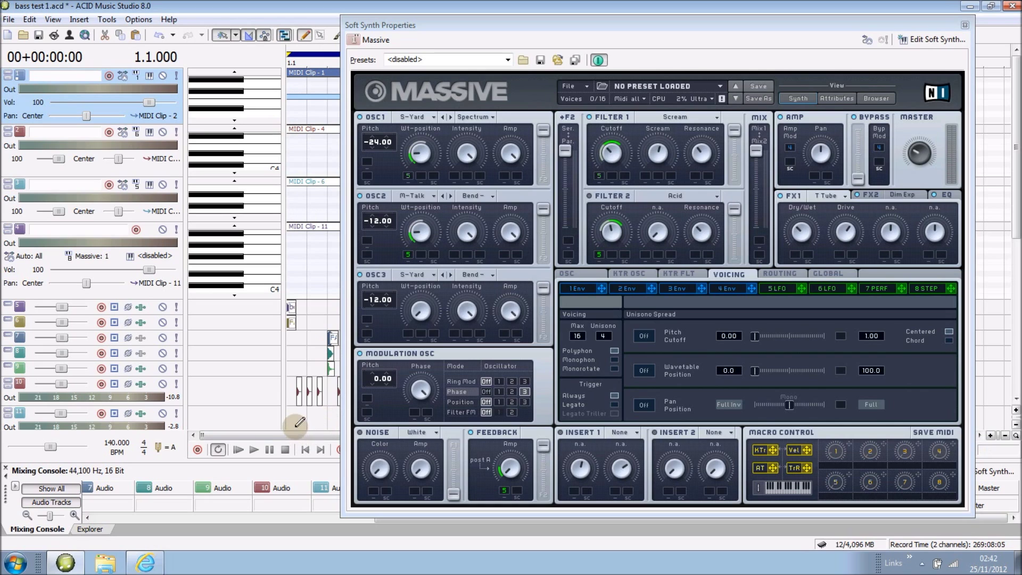
pyautogui.click(260, 450)
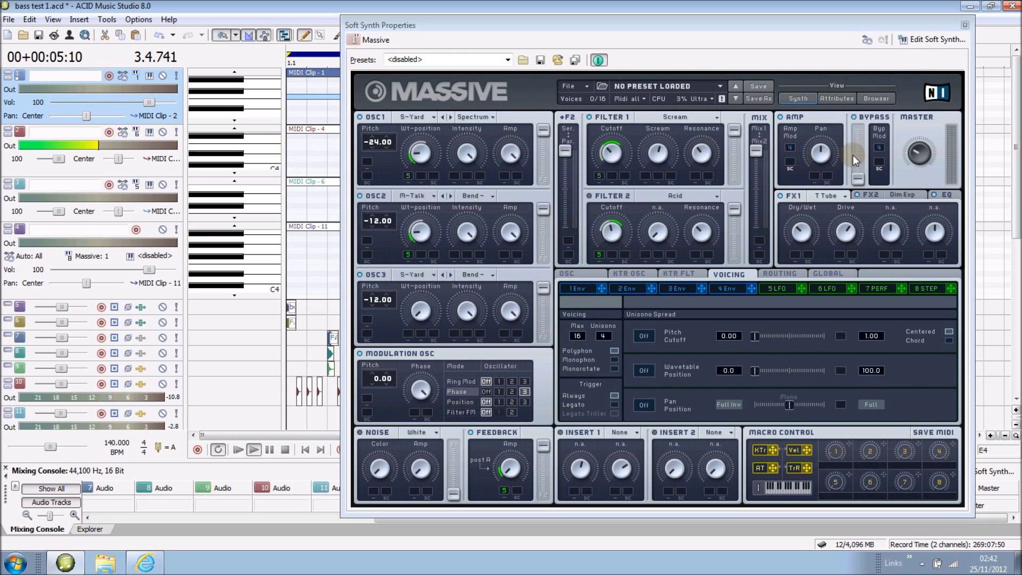
pyautogui.click(300, 155)
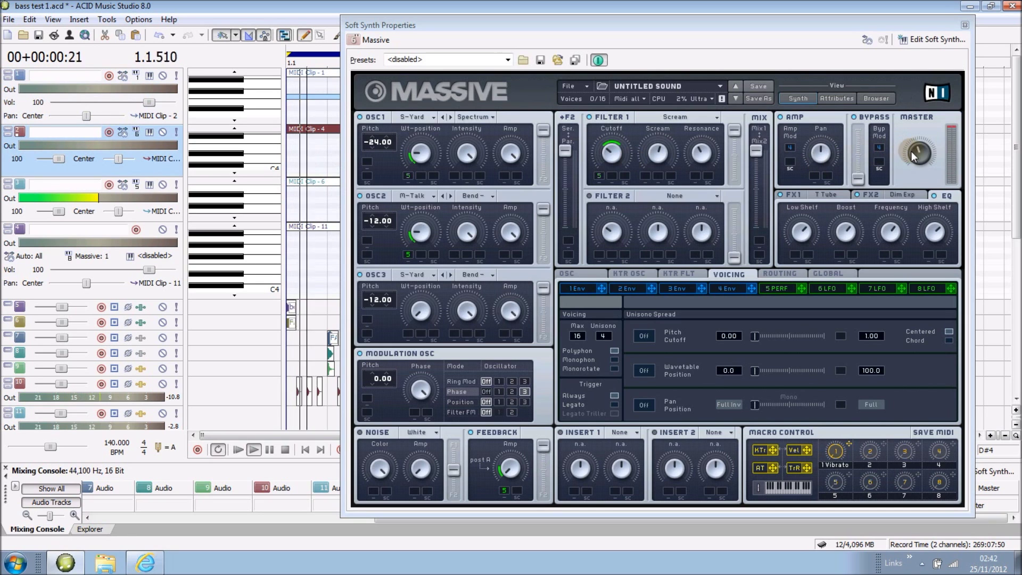
pyautogui.click(920, 157)
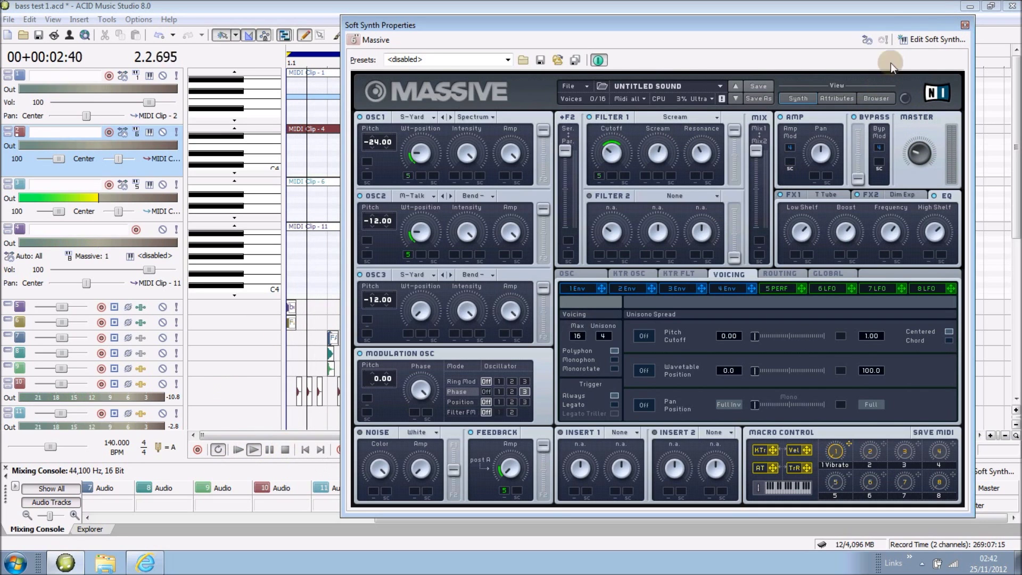
# - Close the Massive synth window and enlarge the mixing console to show the channel faders and routing
pyautogui.click(955, 41)
pyautogui.click(967, 24)
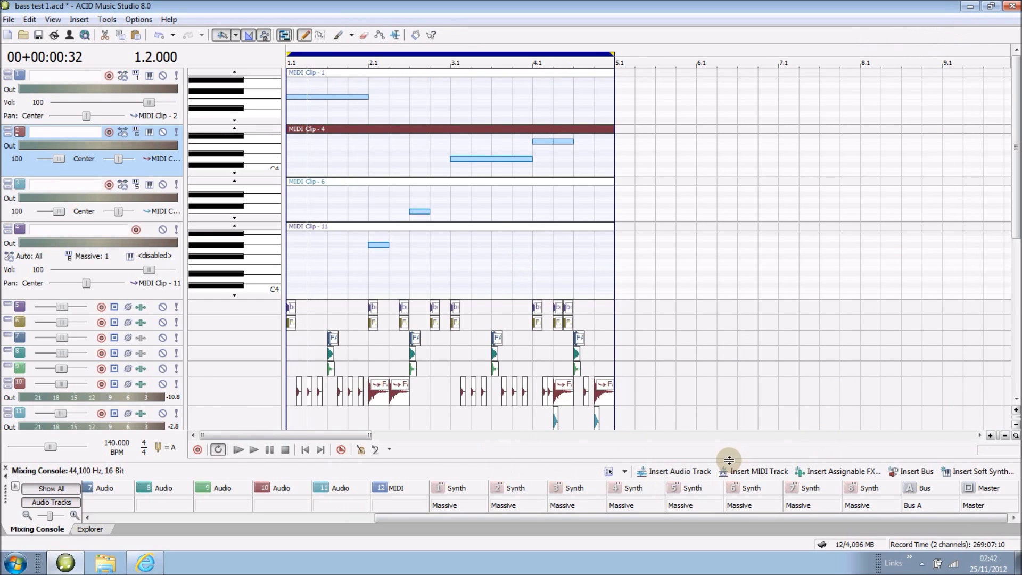
pyautogui.moveTo(730, 460); pyautogui.dragTo(735, 307)
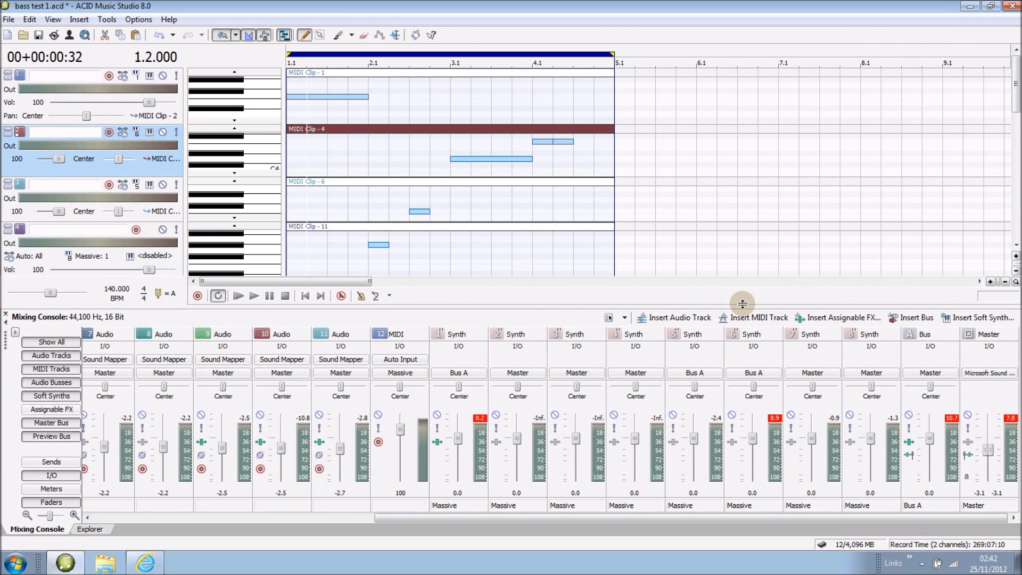
# - Examine the StereoizerCM and CM-EQUA 87 equalizer settings in the Bus A effects chain, and close the plug-in window
pyautogui.click(912, 442)
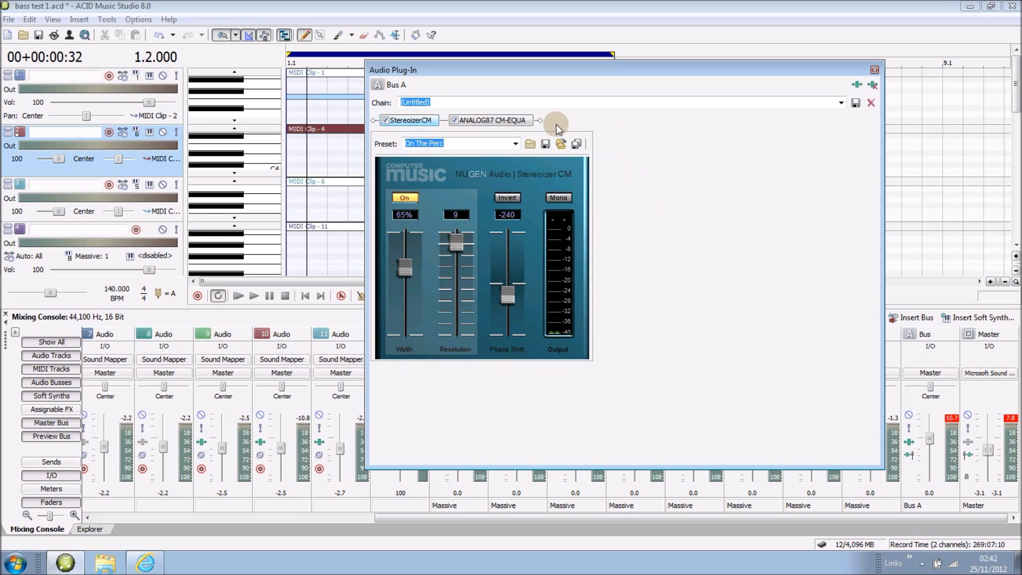
pyautogui.click(500, 119)
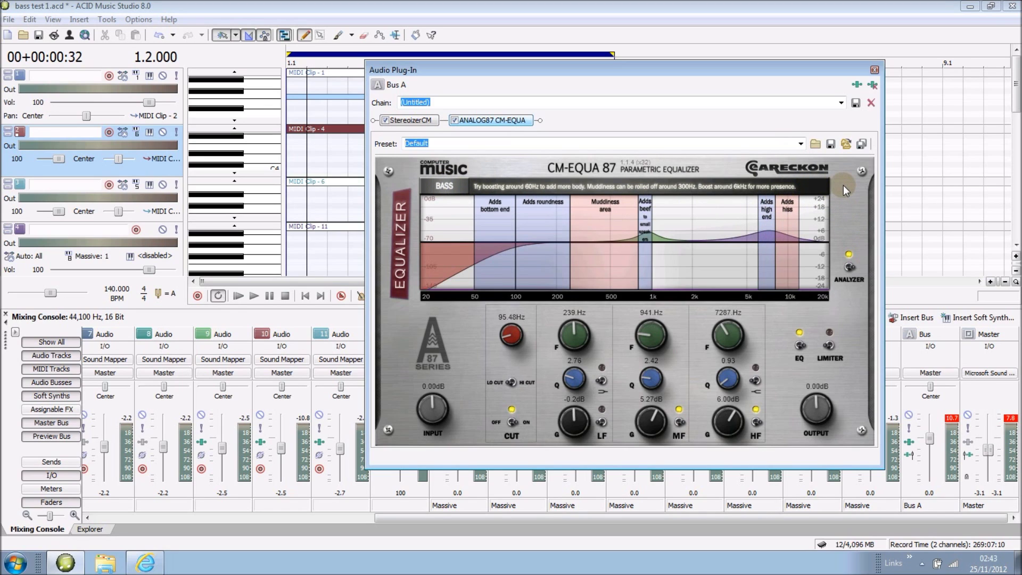
pyautogui.click(874, 69)
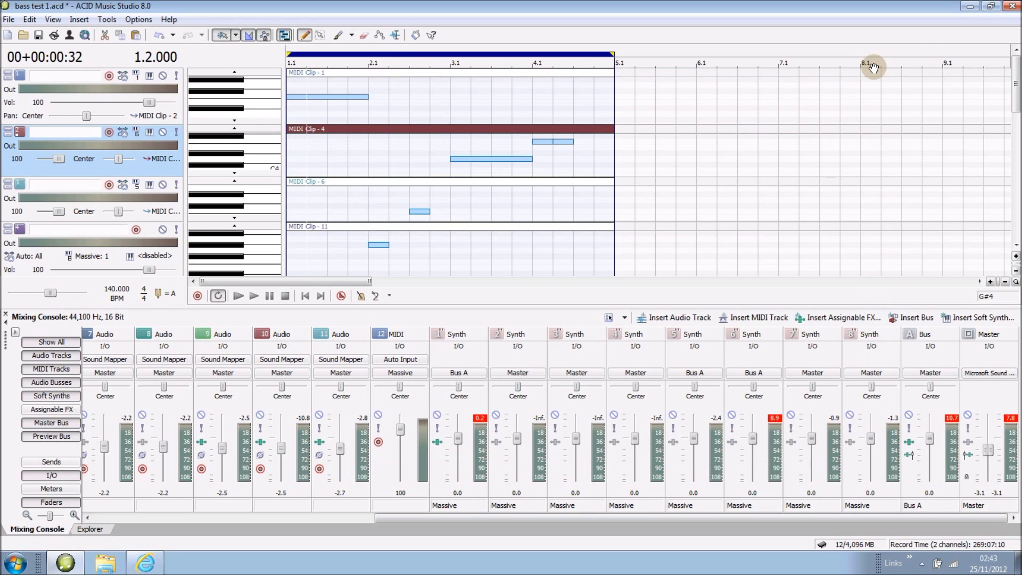